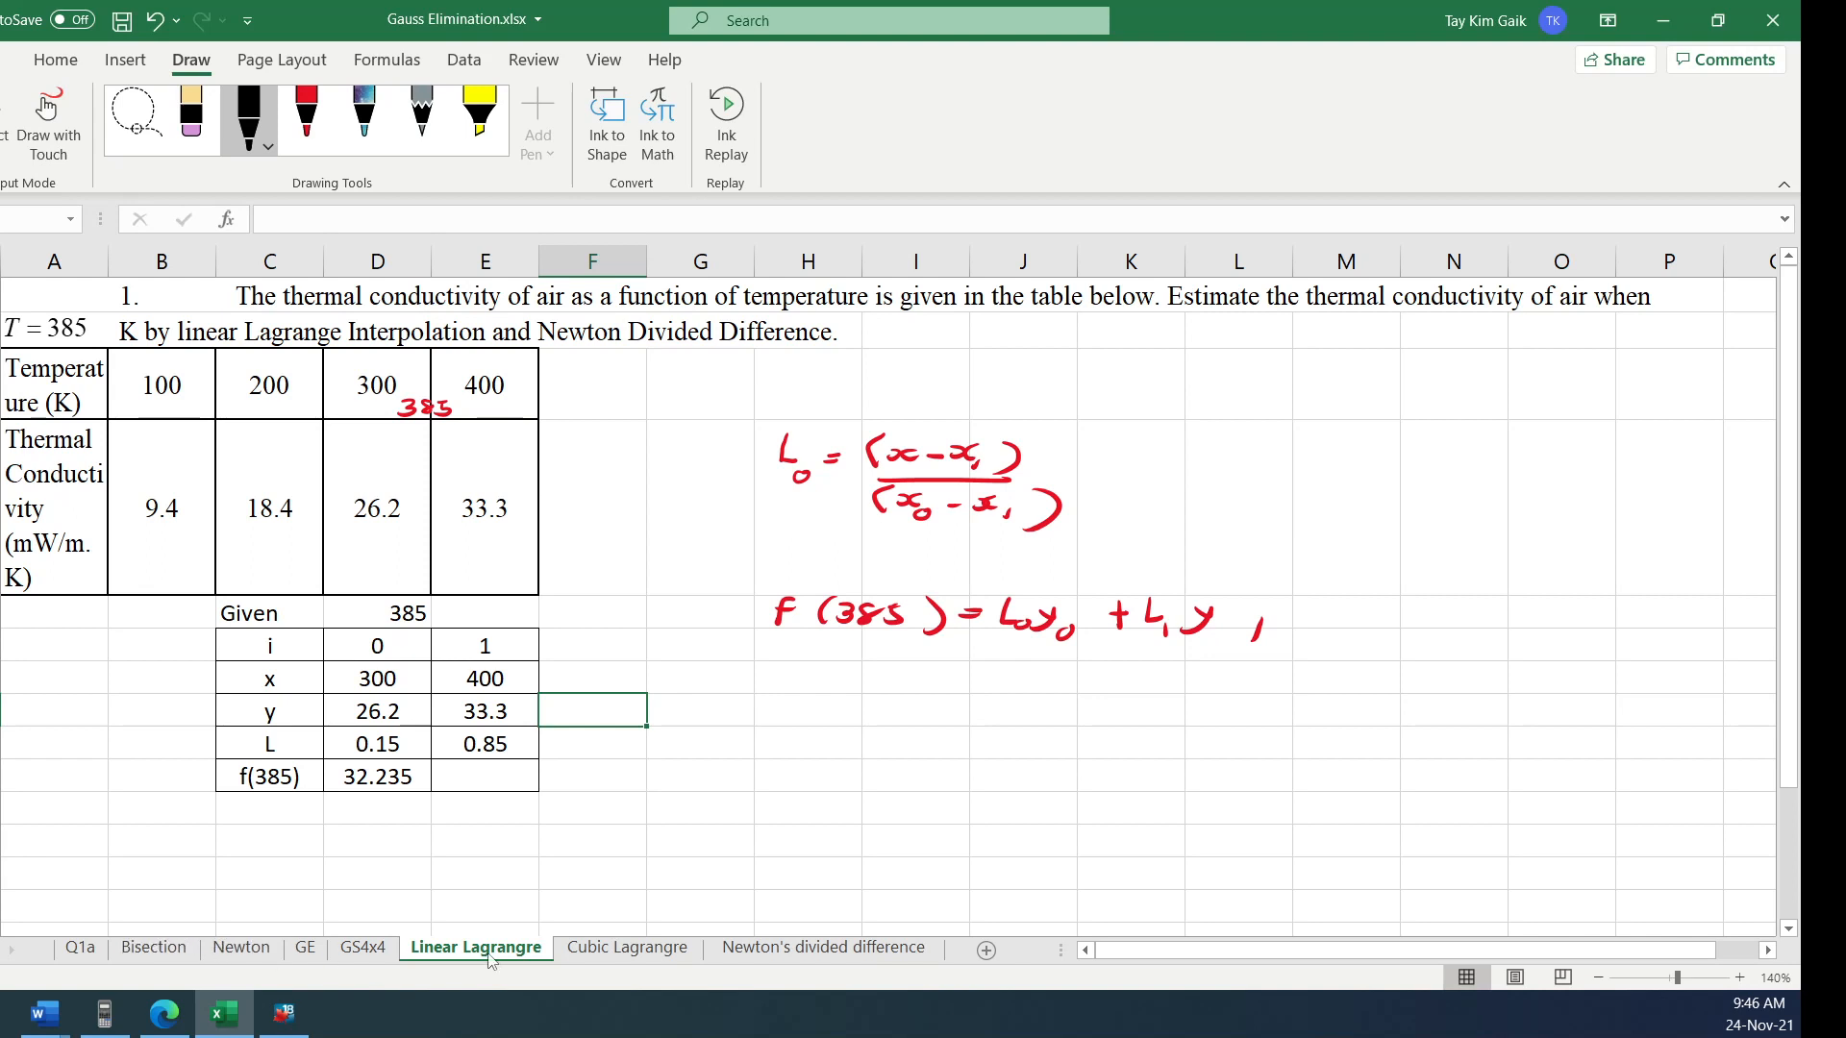
Paste the question 2 equation system from Revision Test.docx into the GE sheet of Gauss Elimination.xlsx at cell G1
left_click(306, 949)
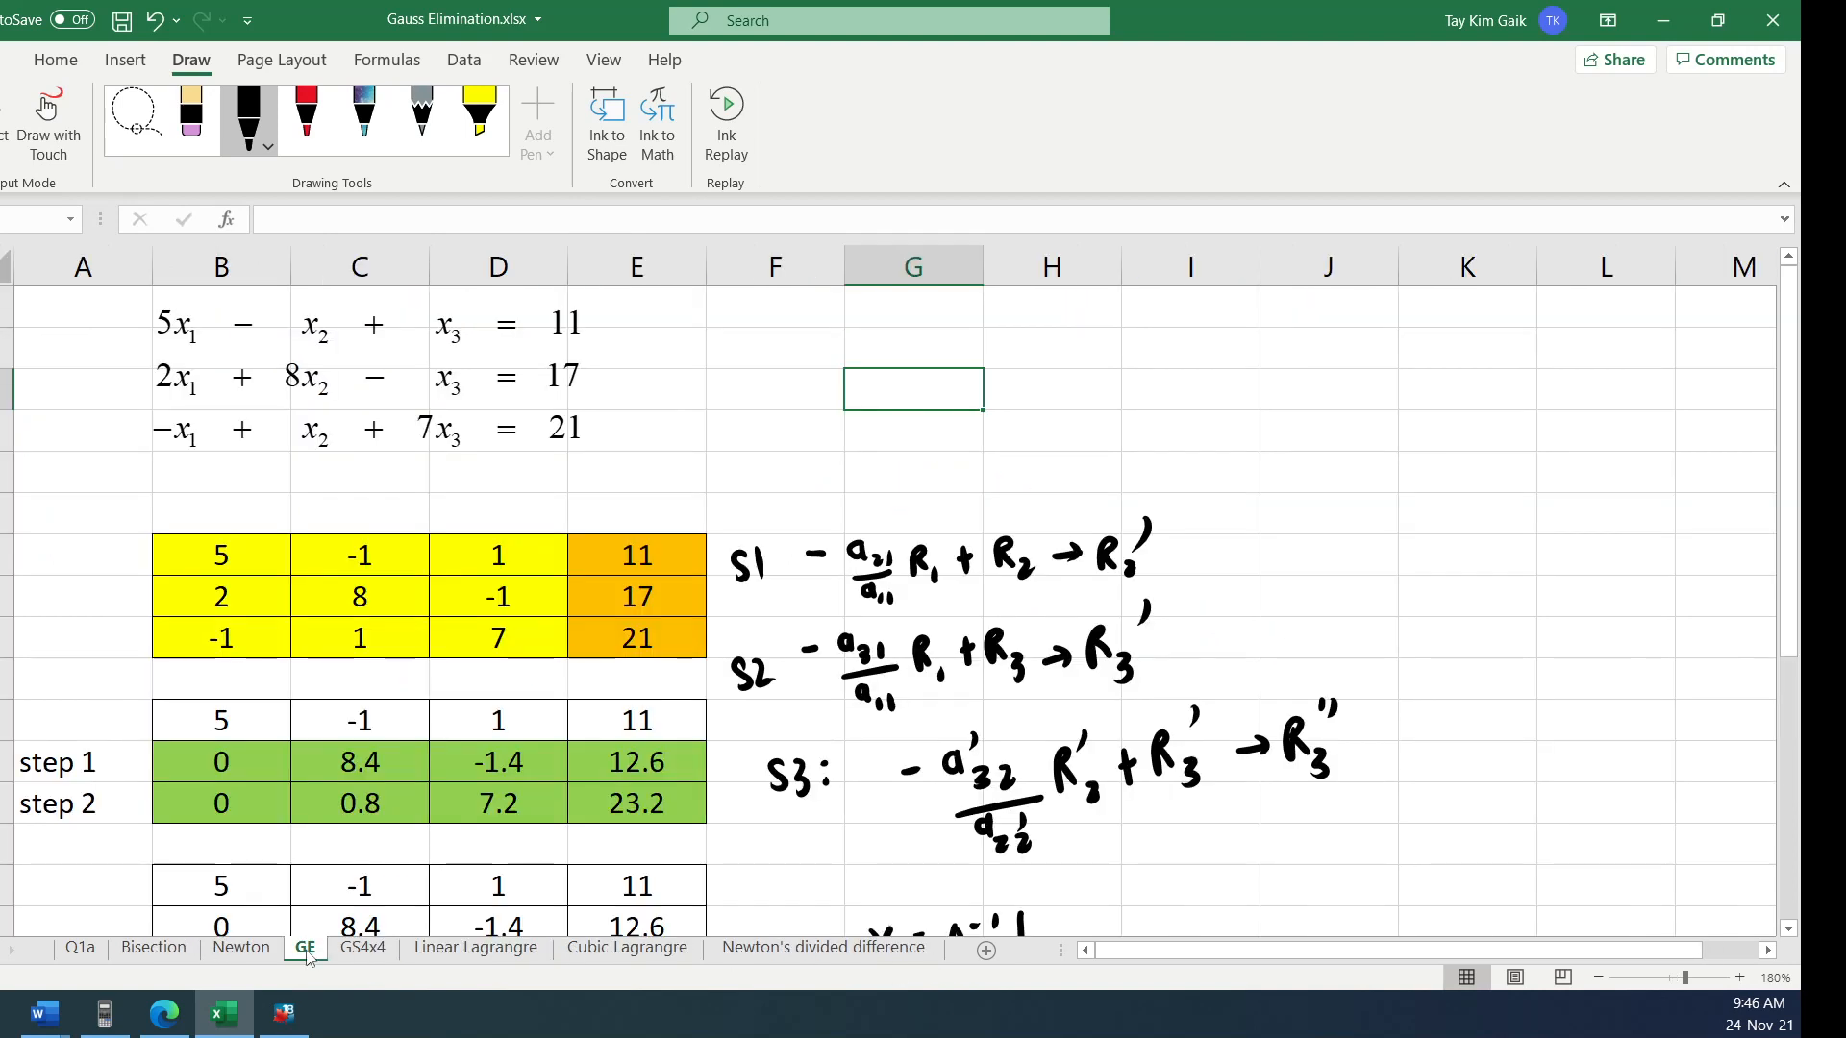
left_click(43, 1015)
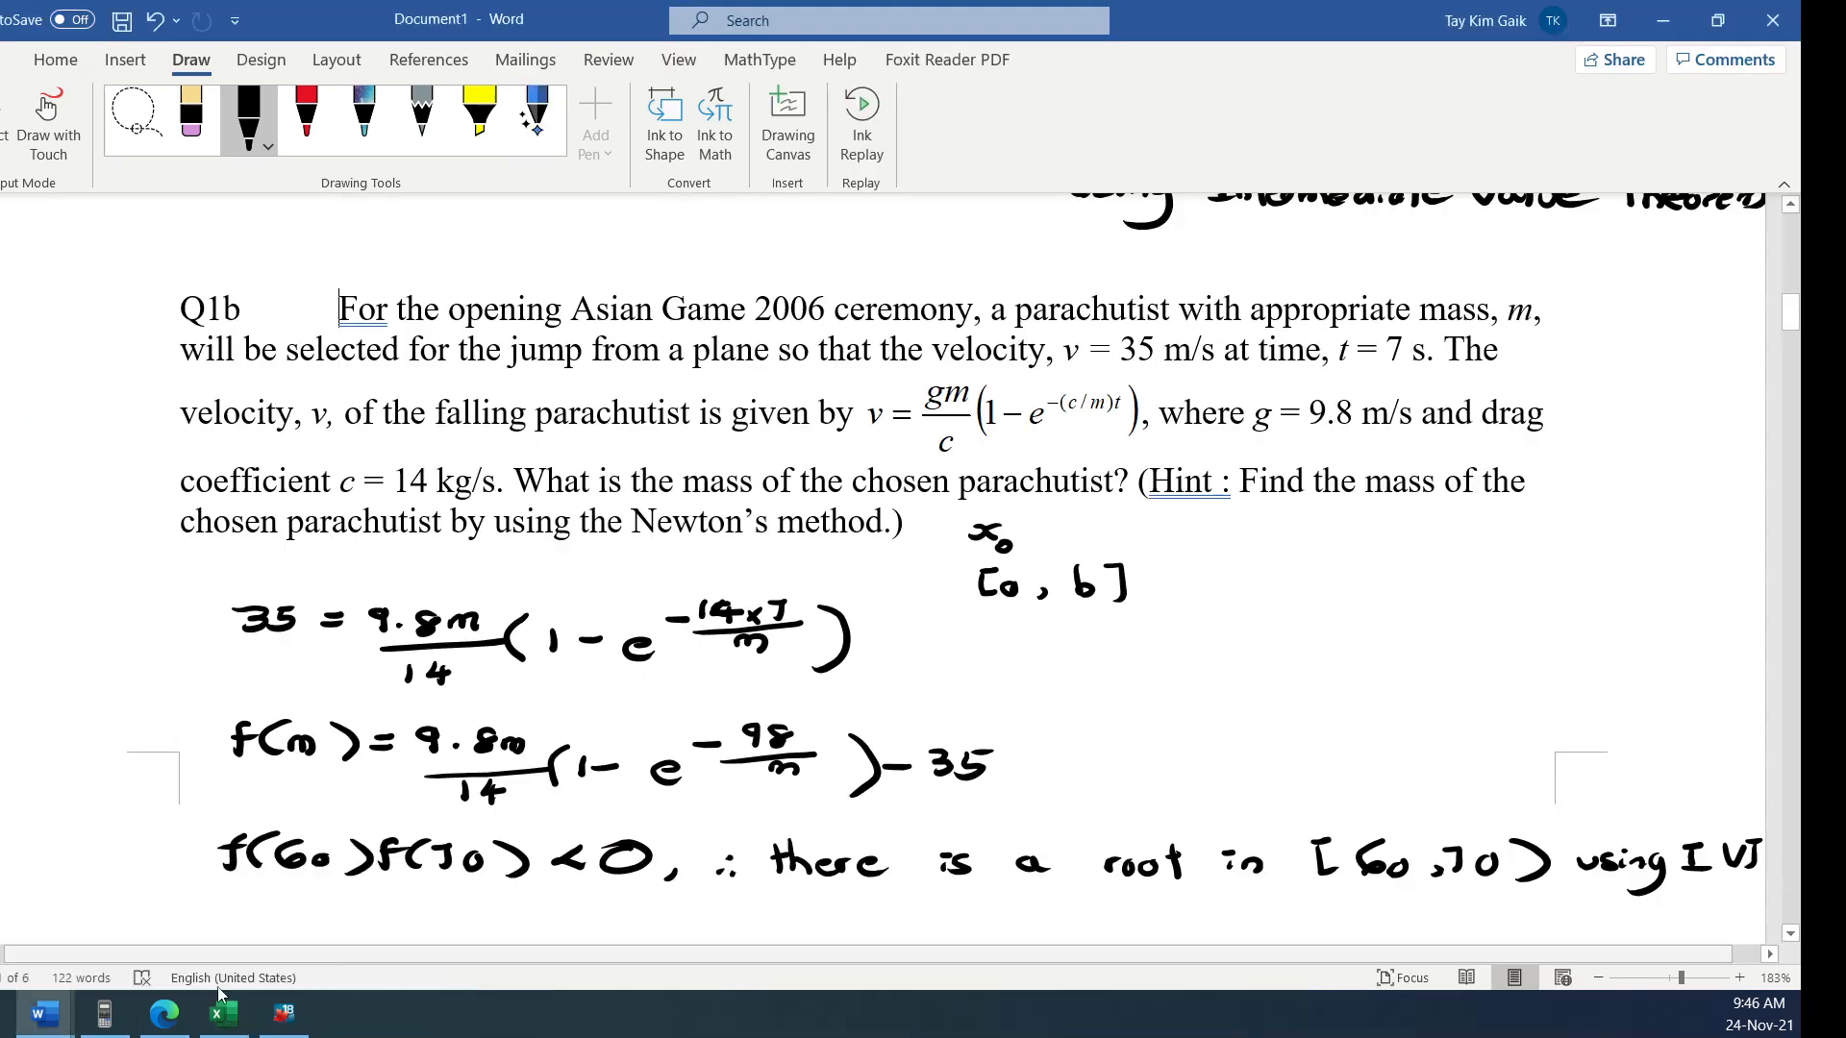
left_click(100, 913)
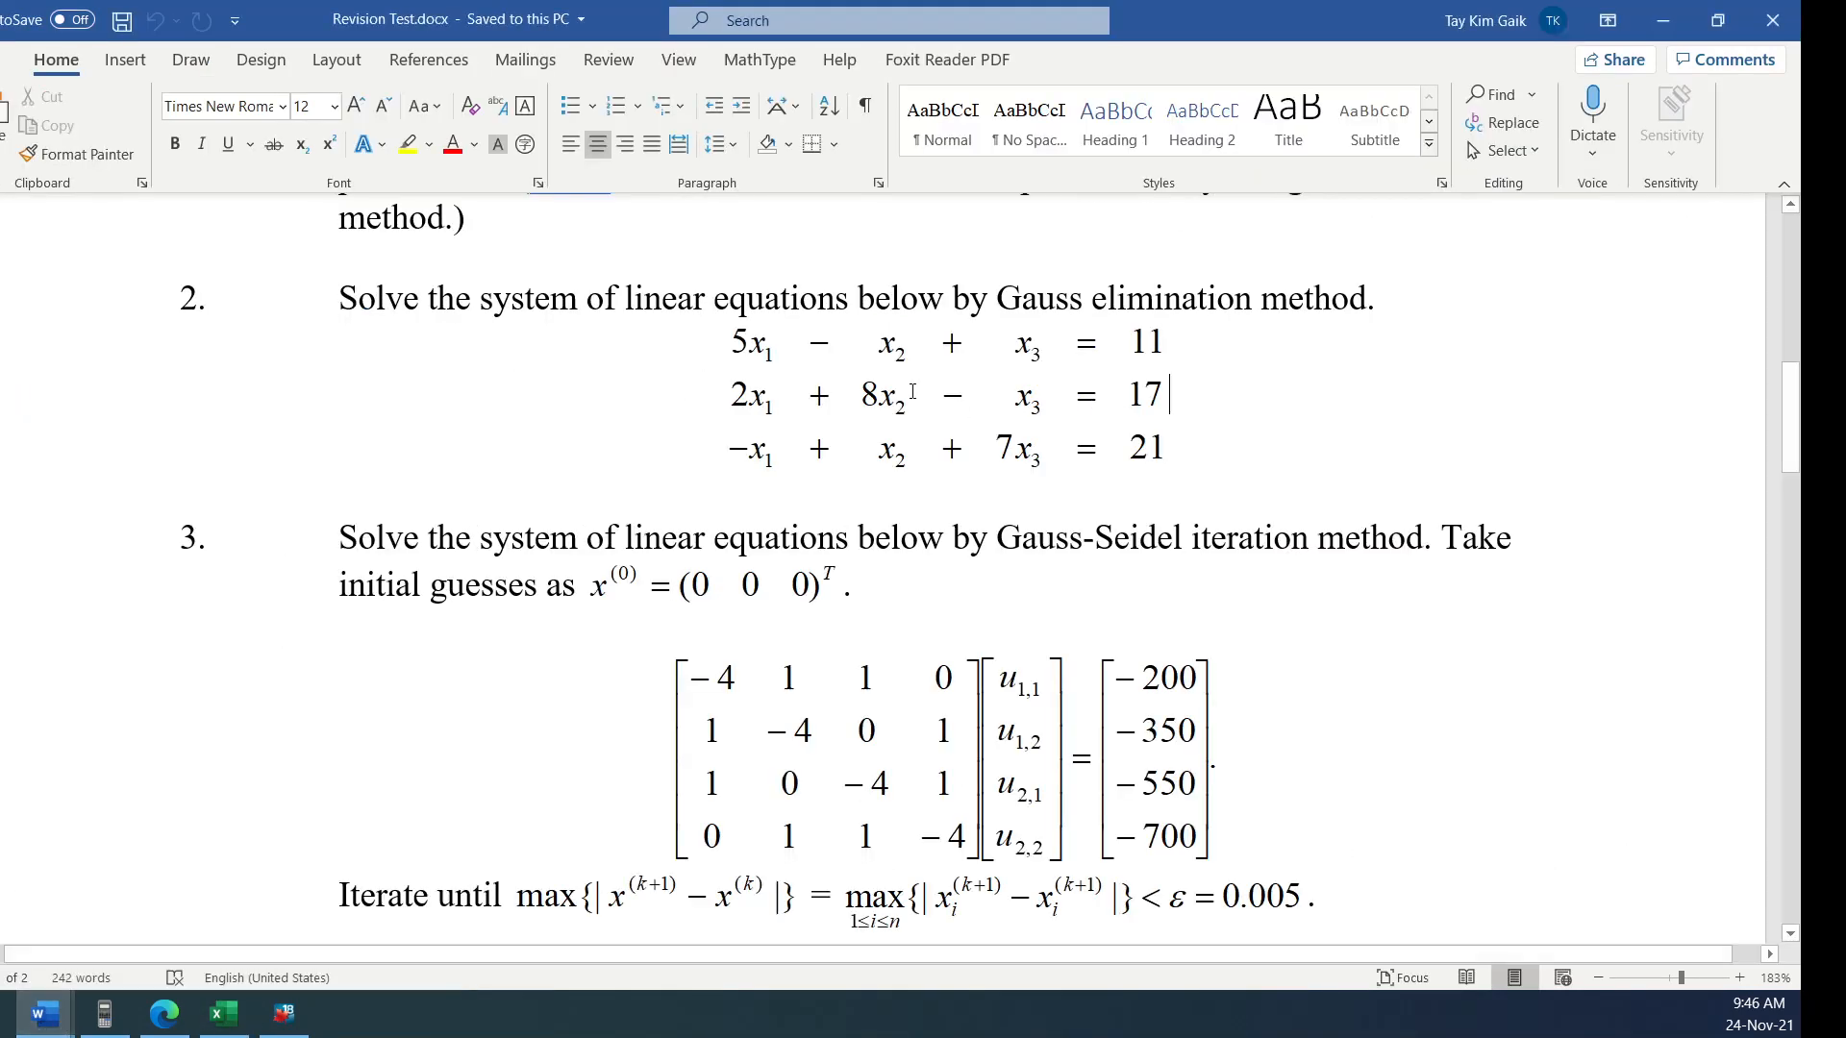
left_click(224, 1015)
left_click(932, 309)
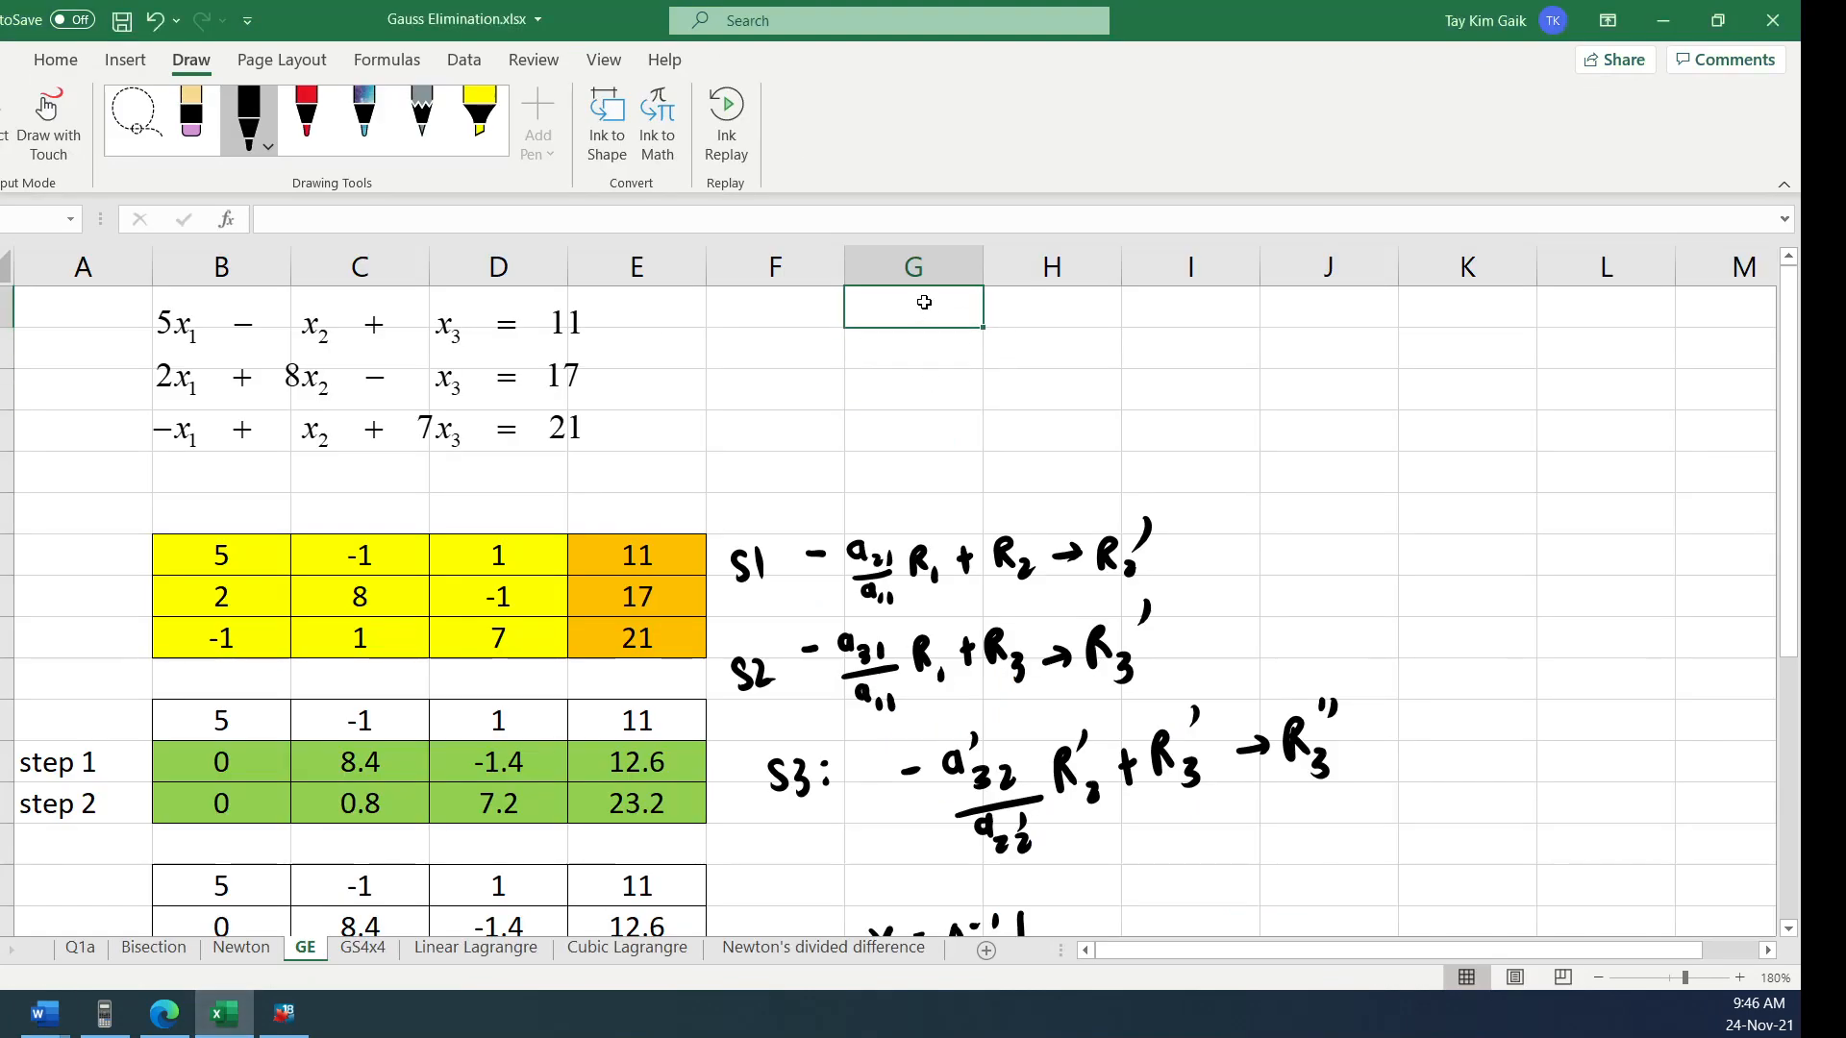
key("ctrl+v")
left_click(1558, 400)
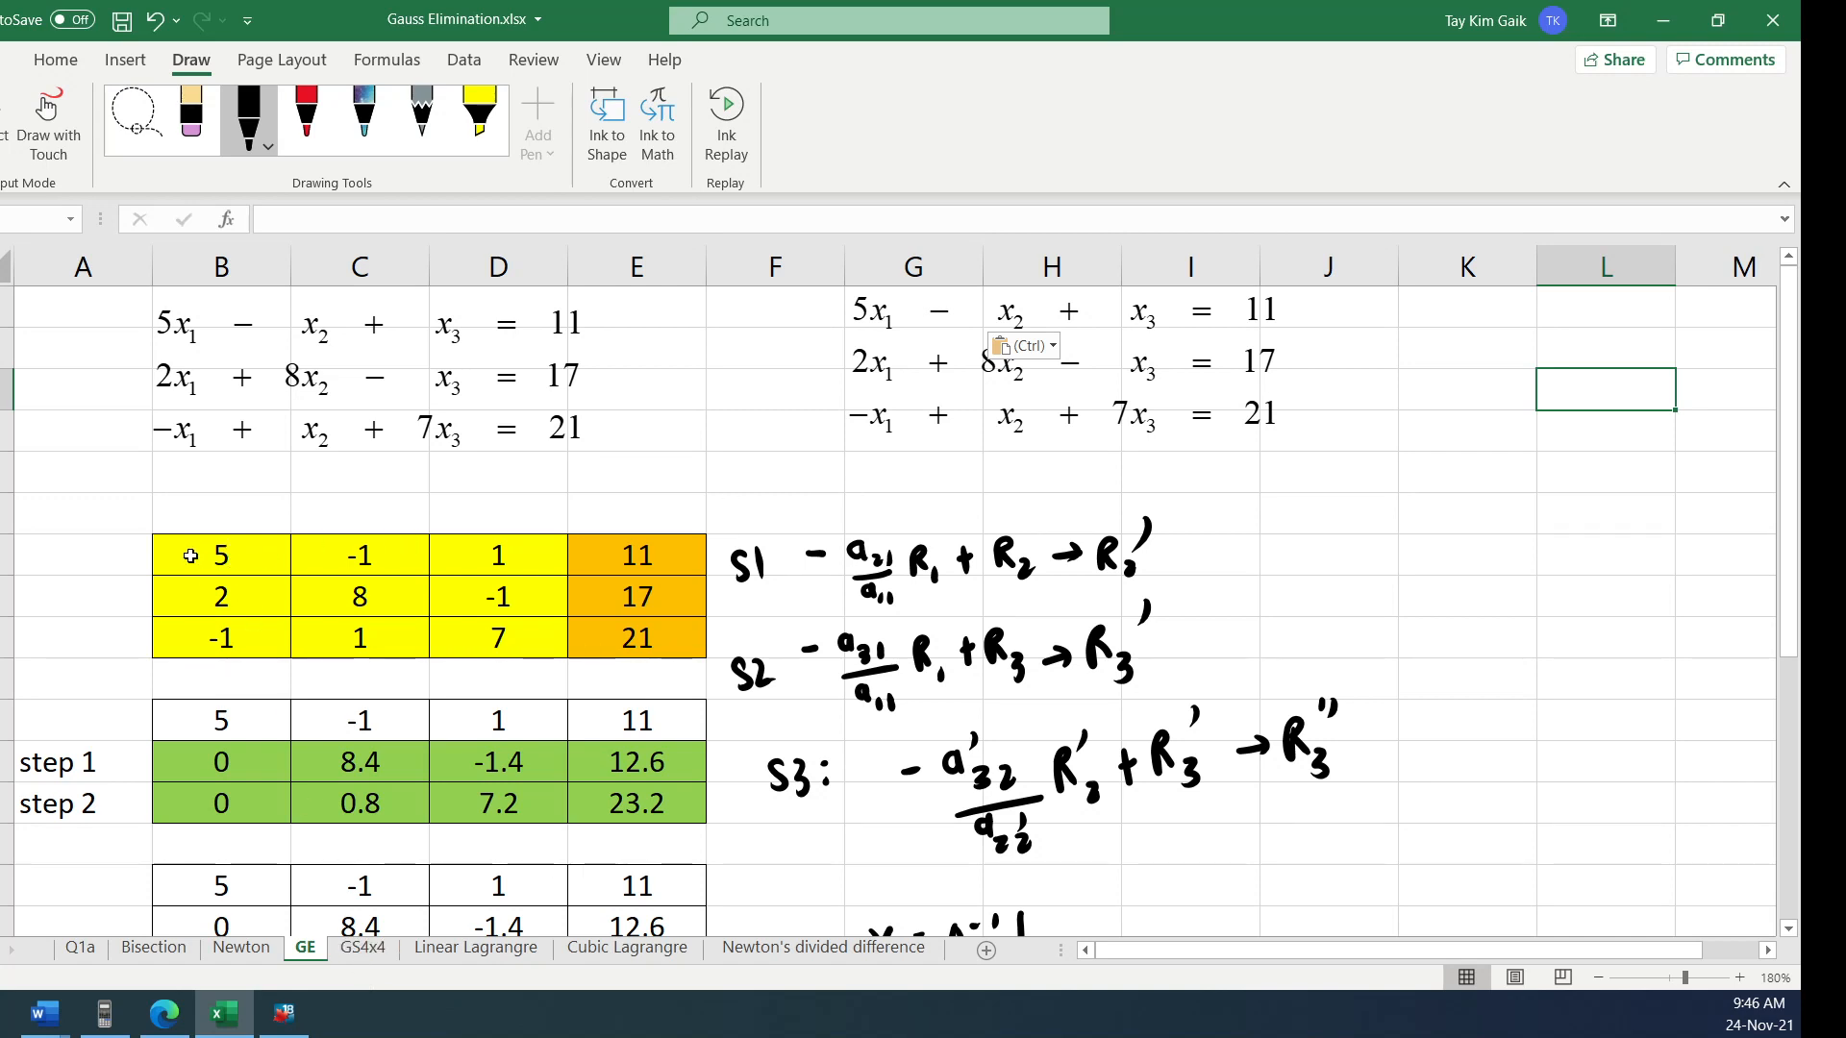
Review the Gauss elimination layout on the GE sheet, picking out the coefficient matrix B7:D9 and the constants E7:E9
left_click_drag(192, 555, 516, 643)
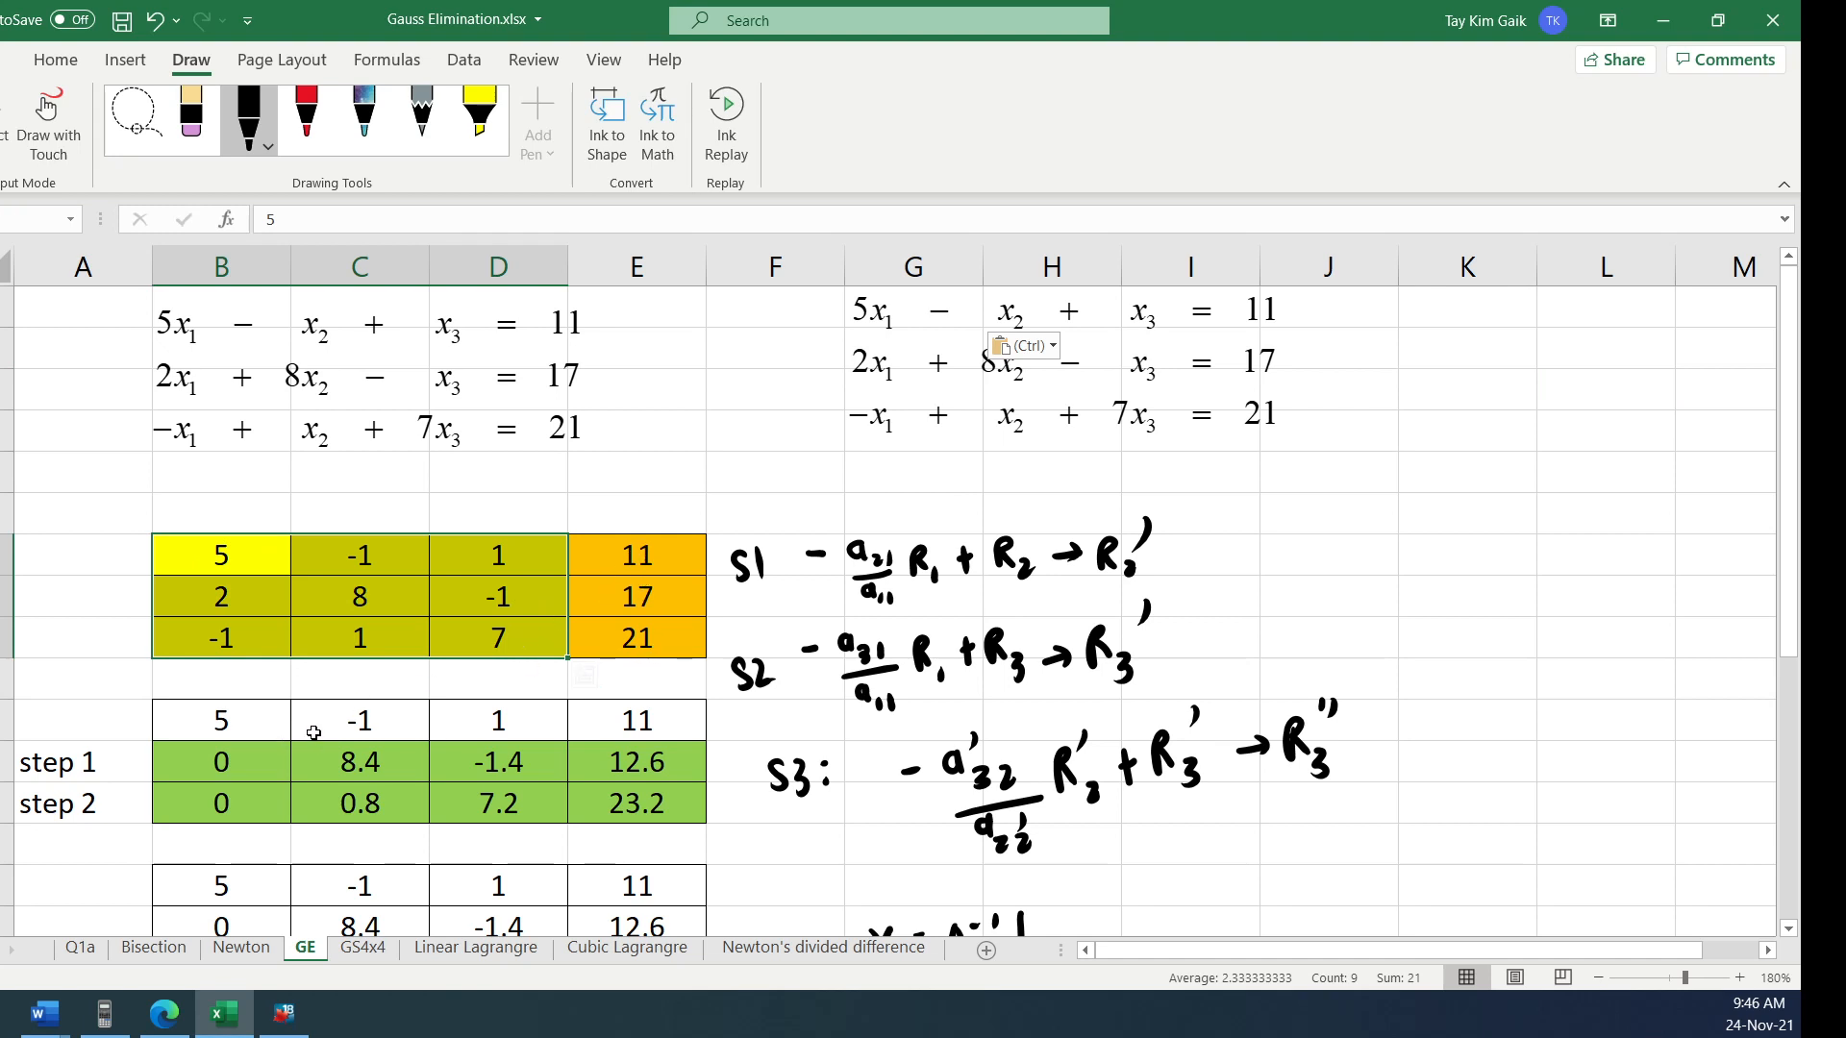
scroll(380, 653, "down", 3)
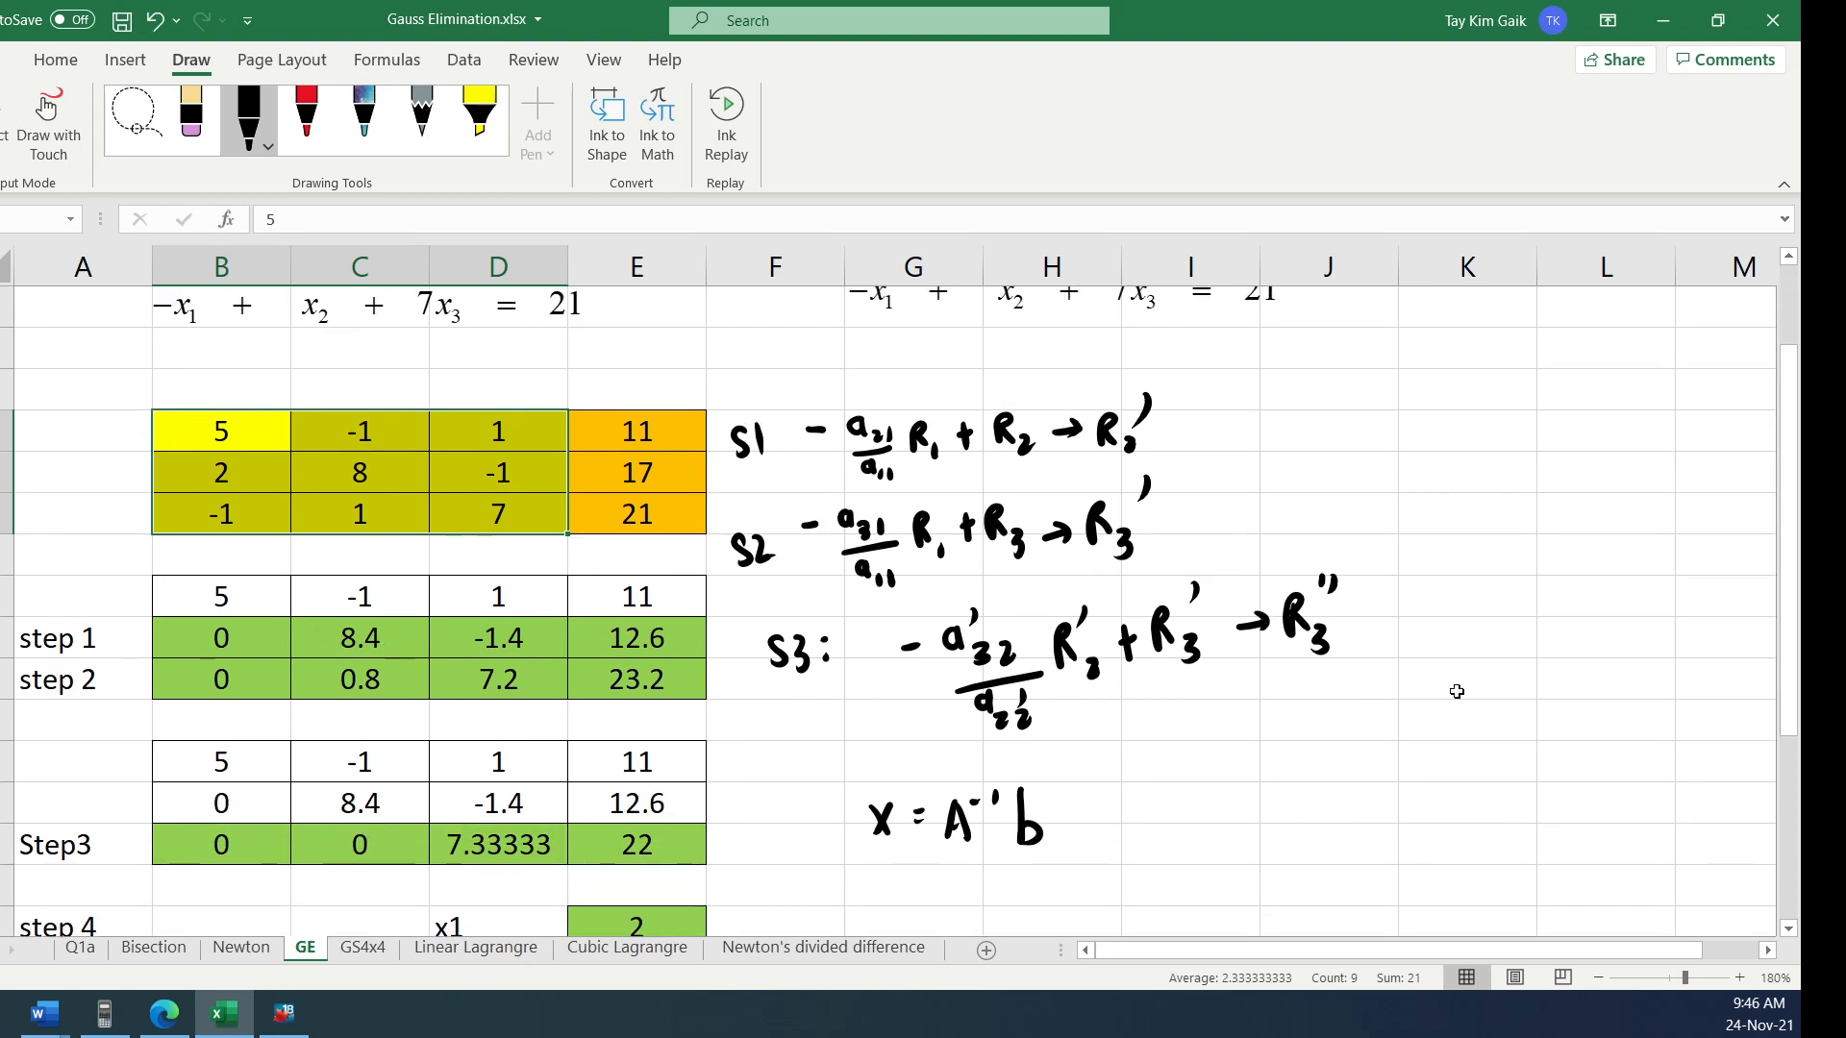
left_click_drag(1803, 586, 1802, 796)
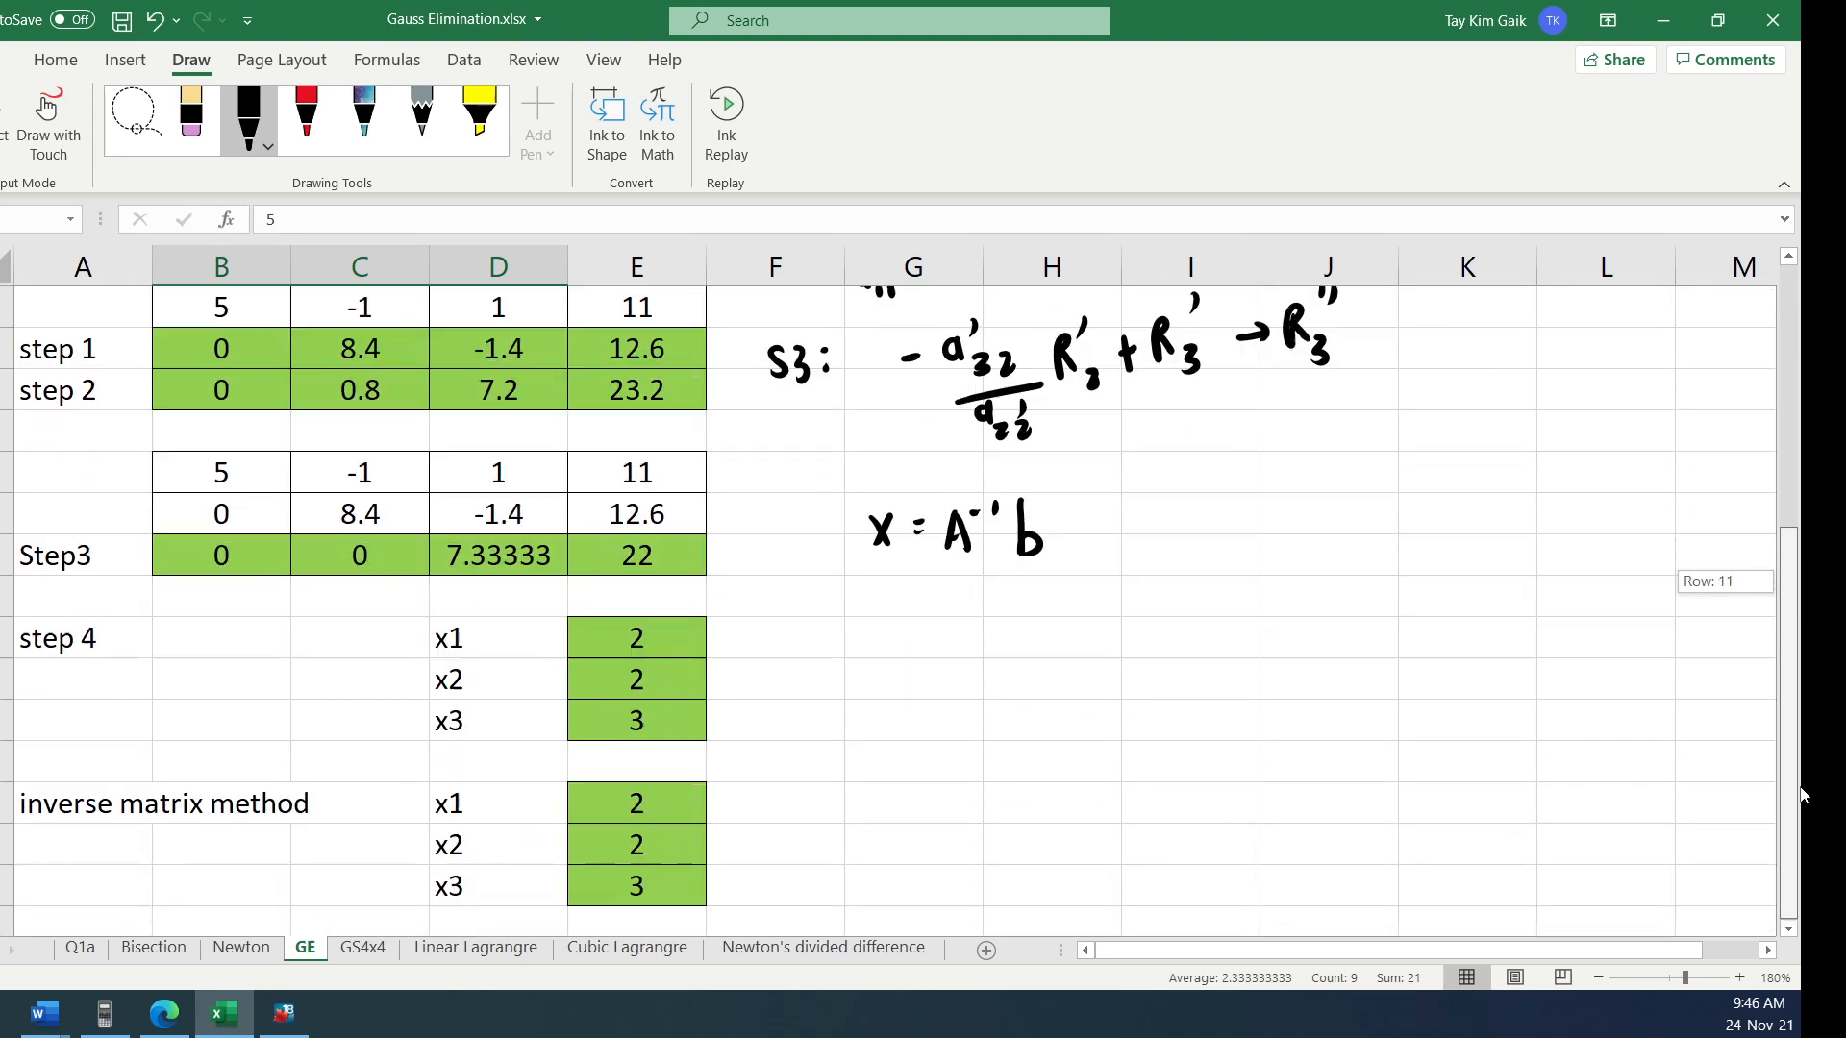
left_click_drag(1800, 610, 1800, 375)
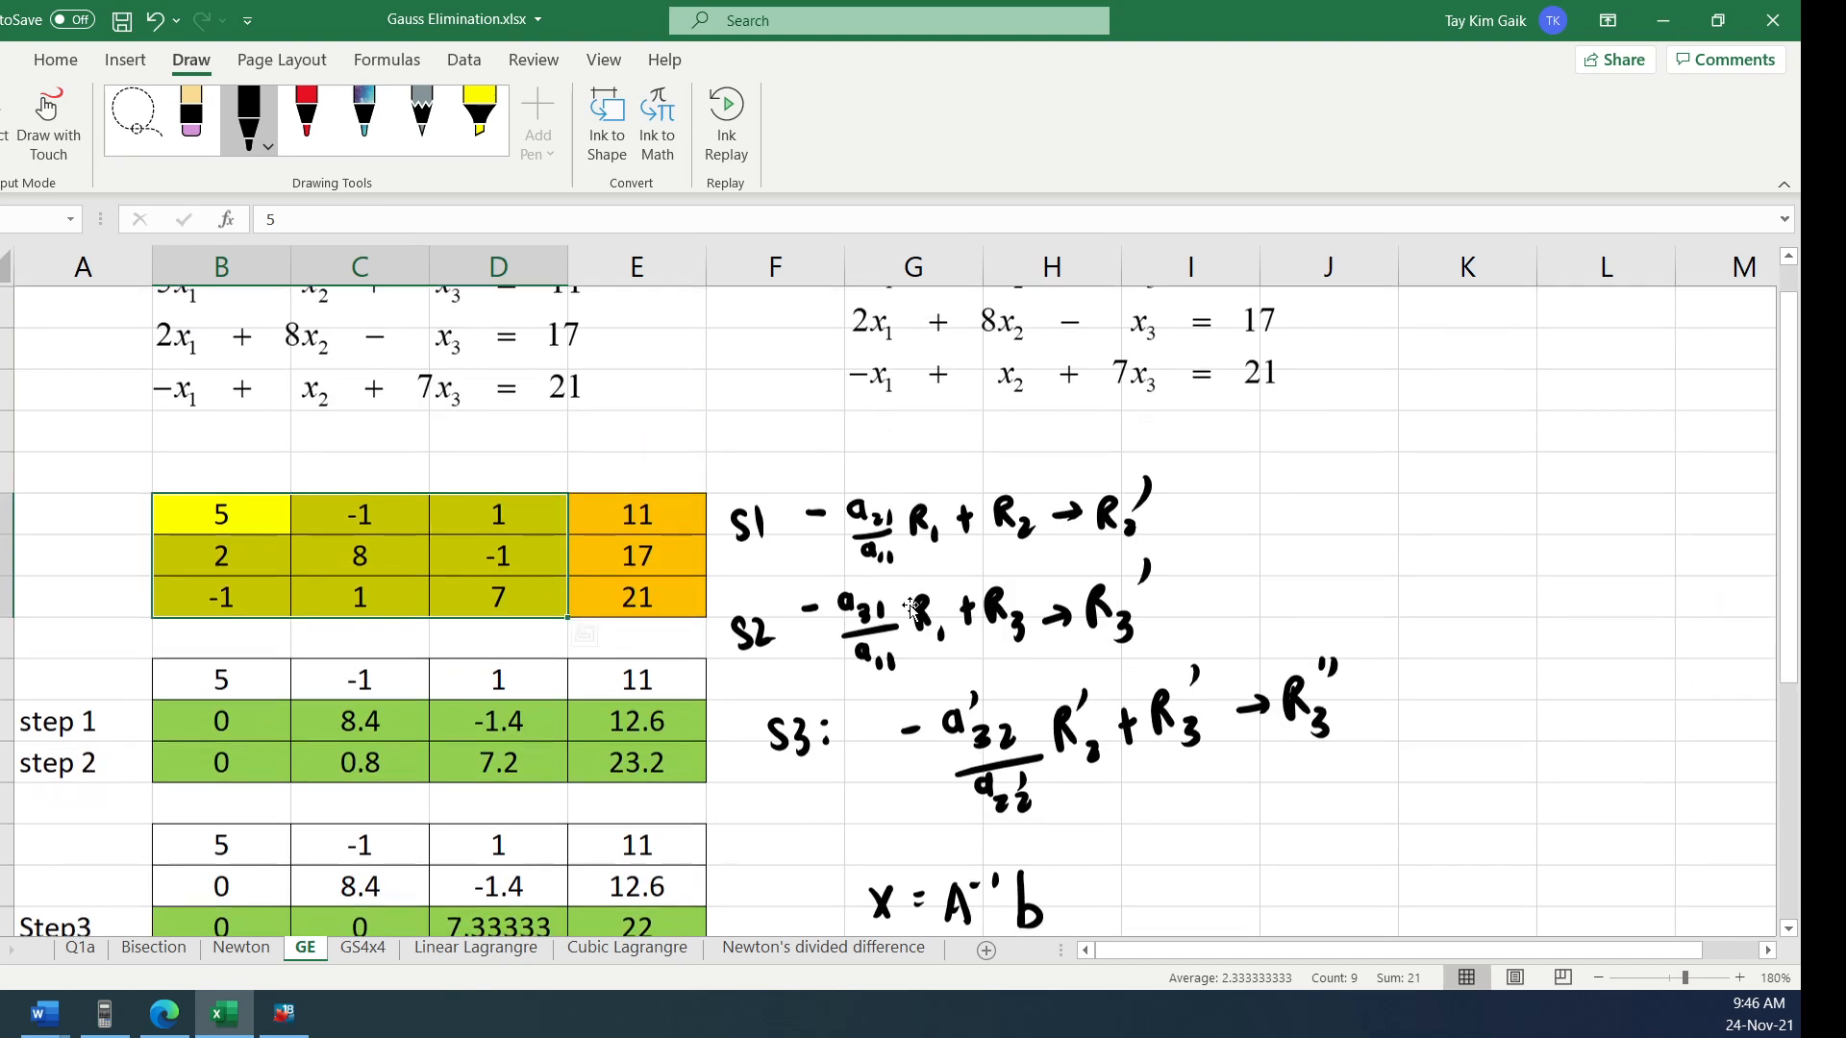
left_click(1467, 554)
left_click_drag(207, 513, 538, 580)
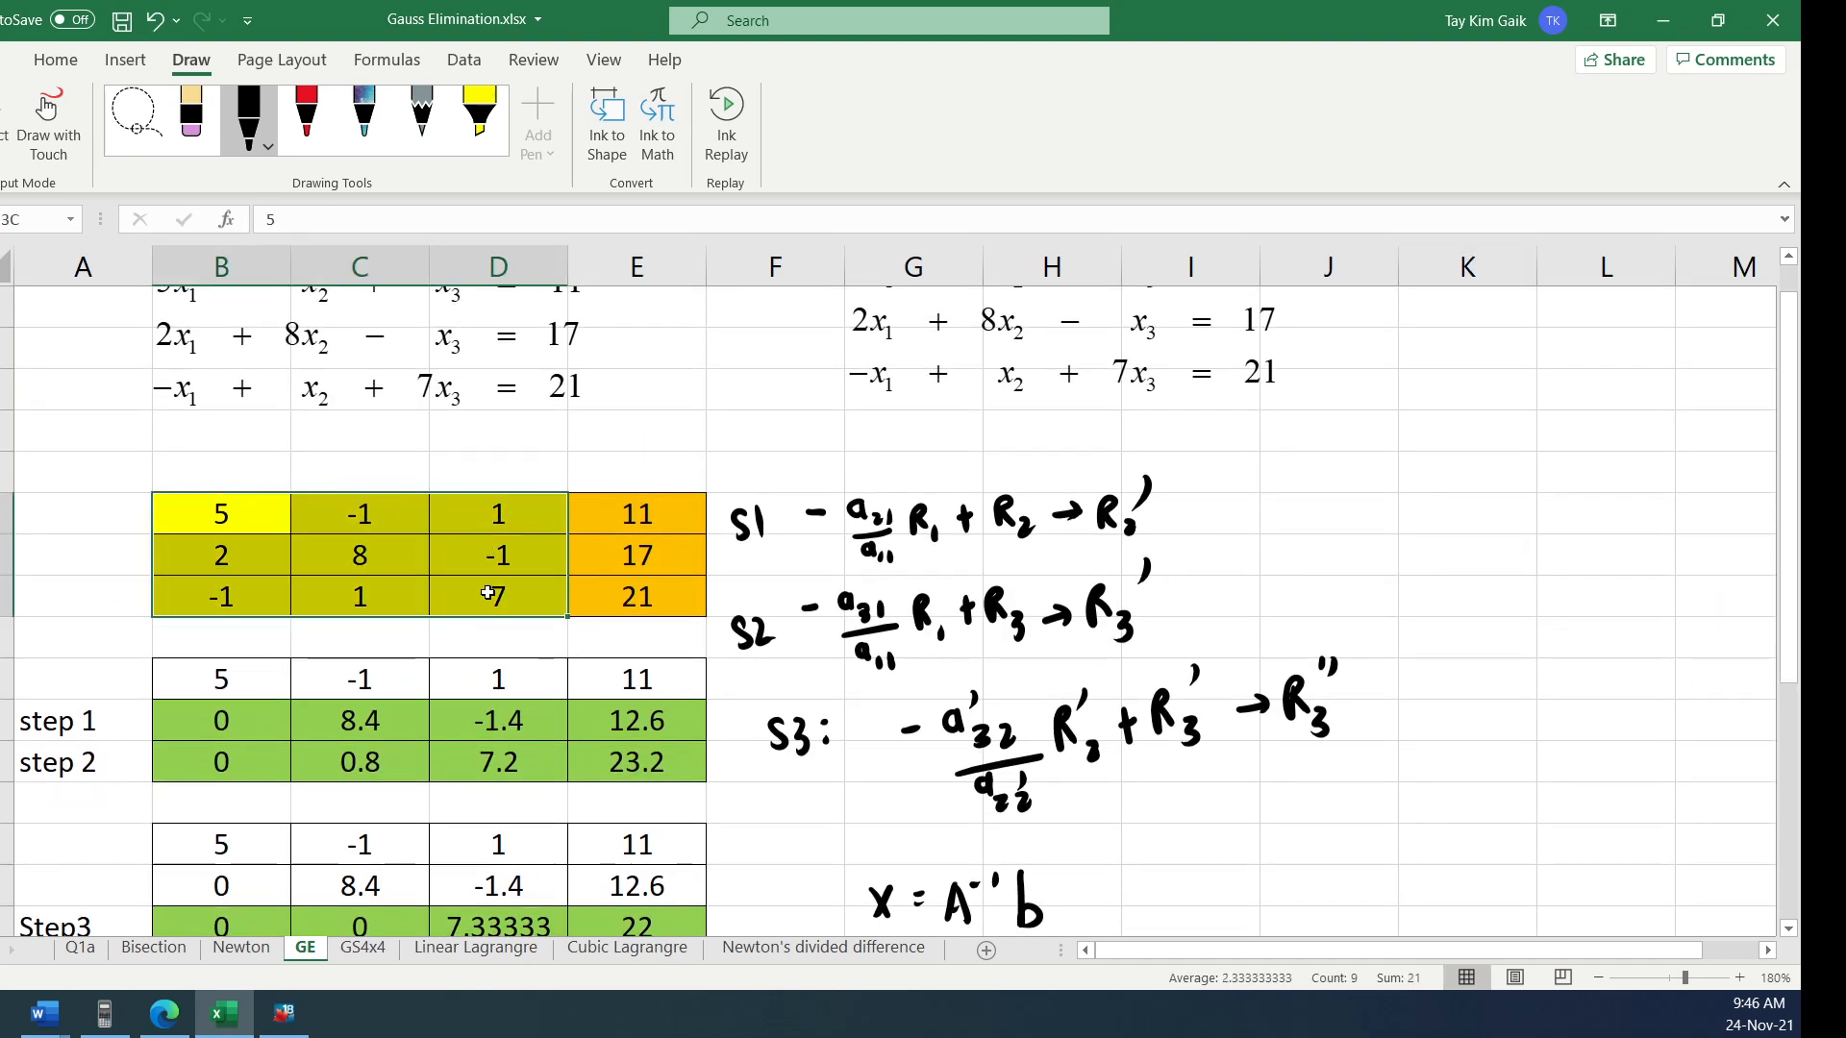
left_click_drag(620, 517, 623, 586)
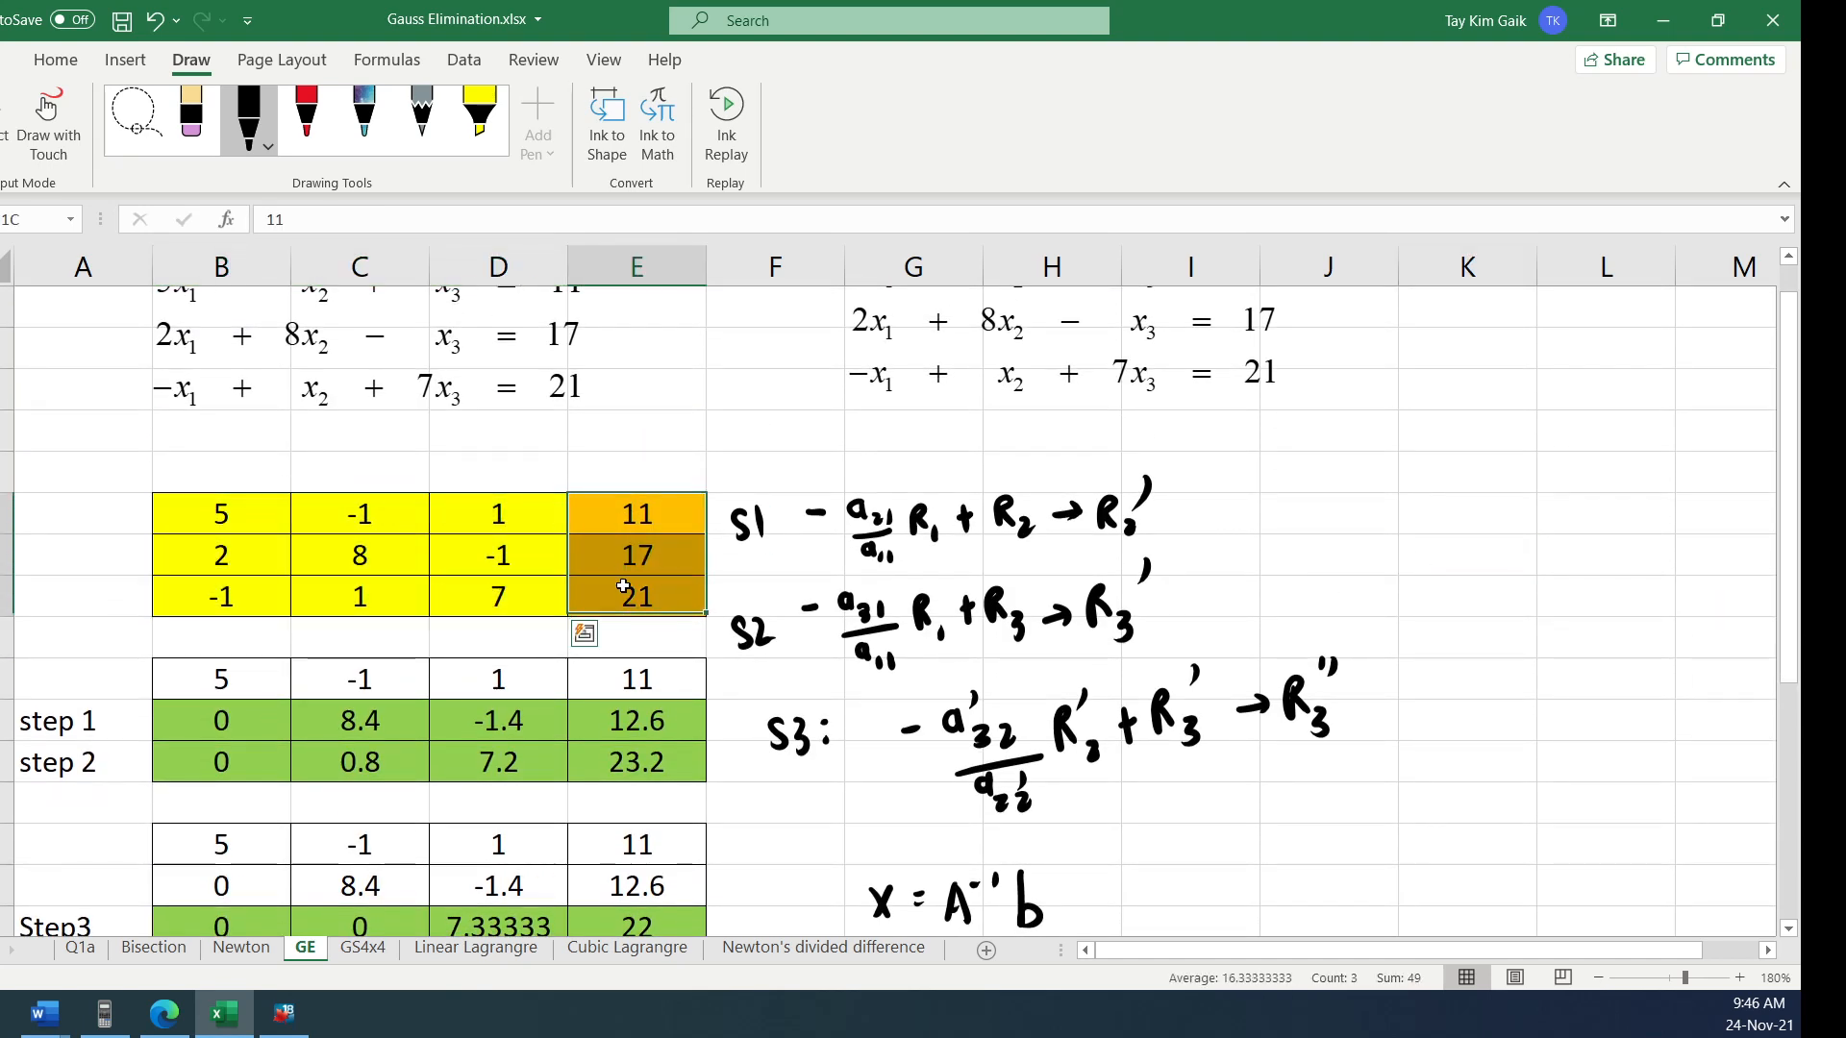
Inspect the row-operation formula in cell B12, the first entry of step 1
left_click(194, 718)
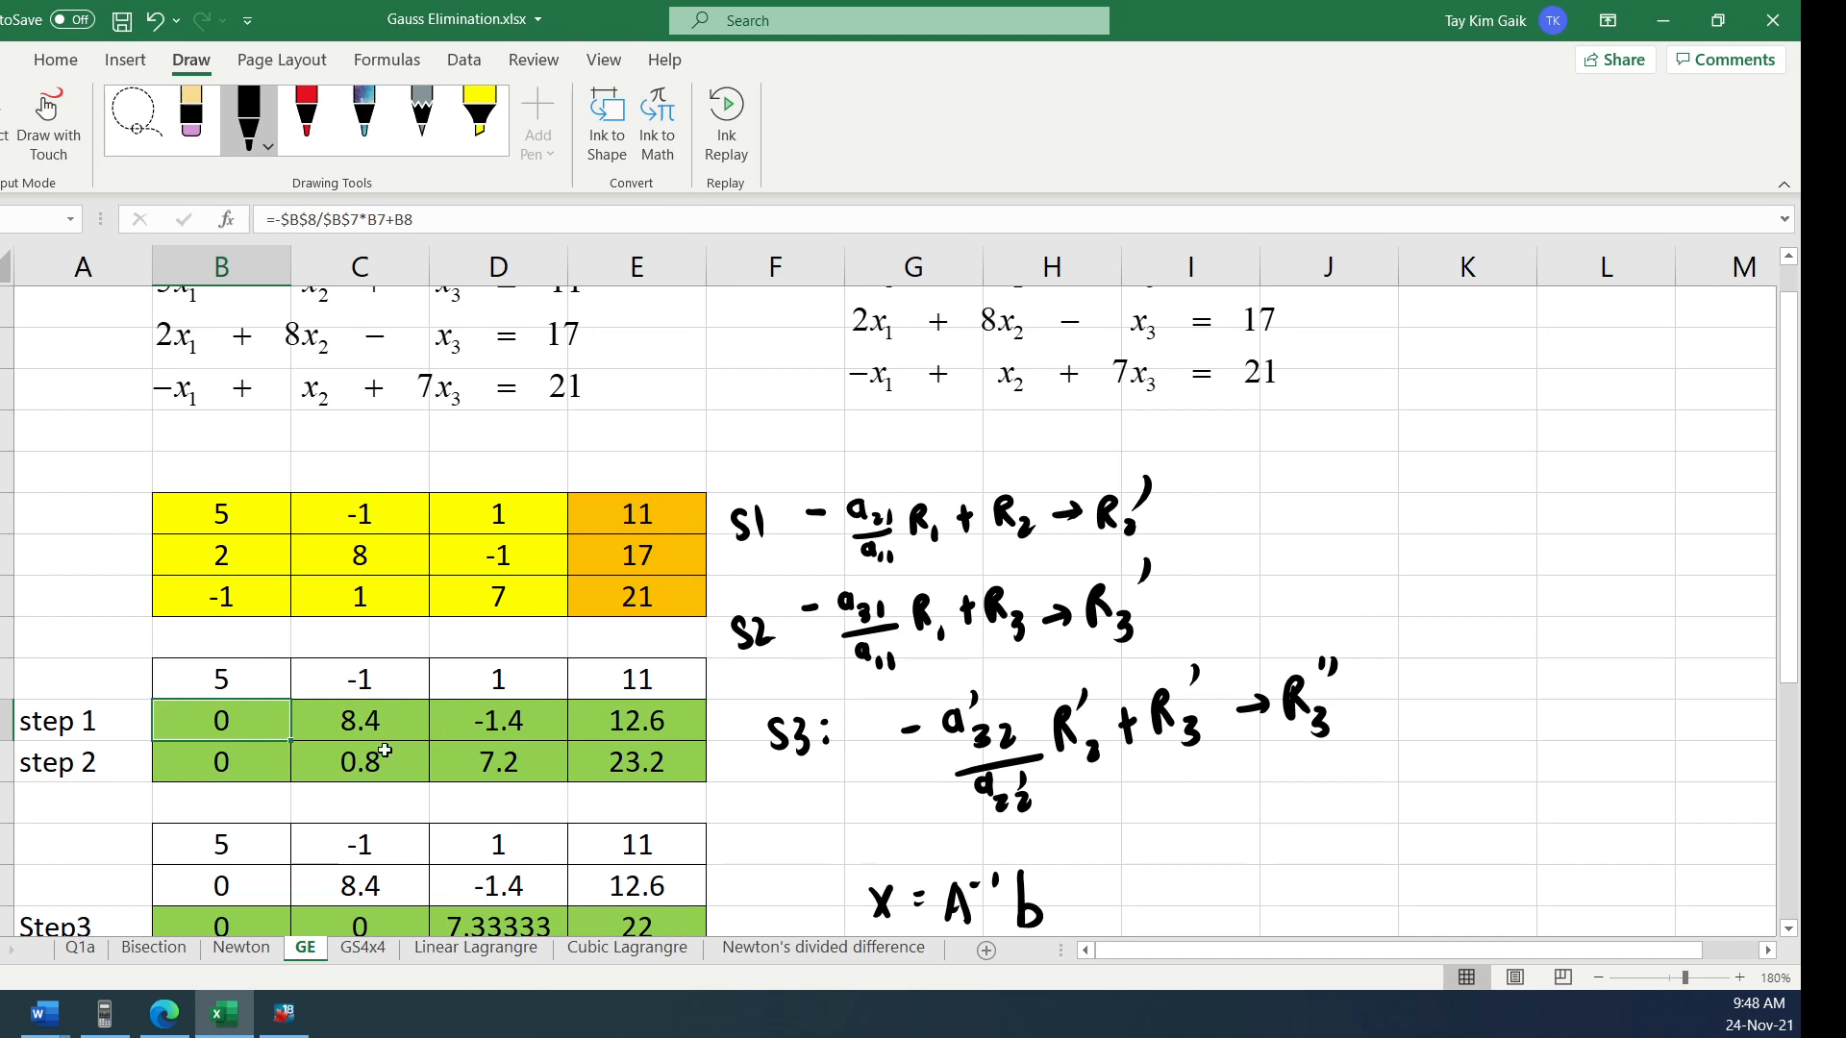
left_click(301, 219)
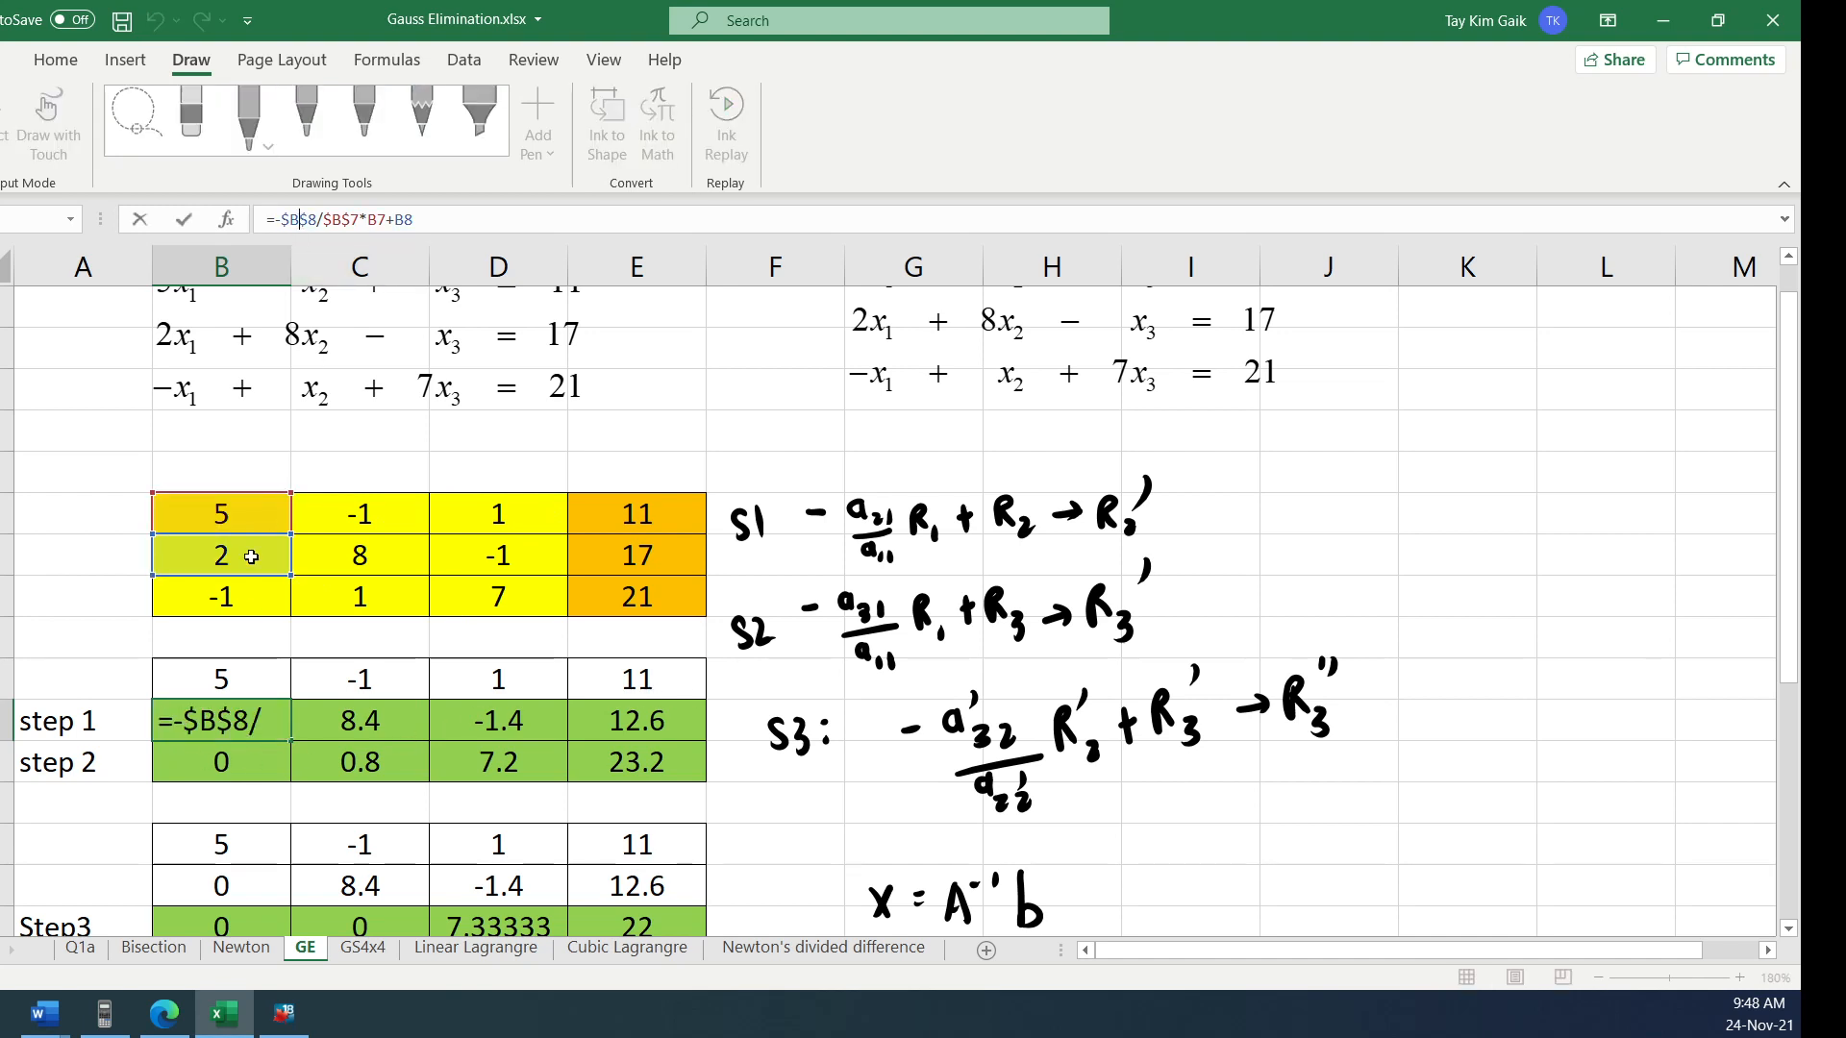
double_click(204, 731)
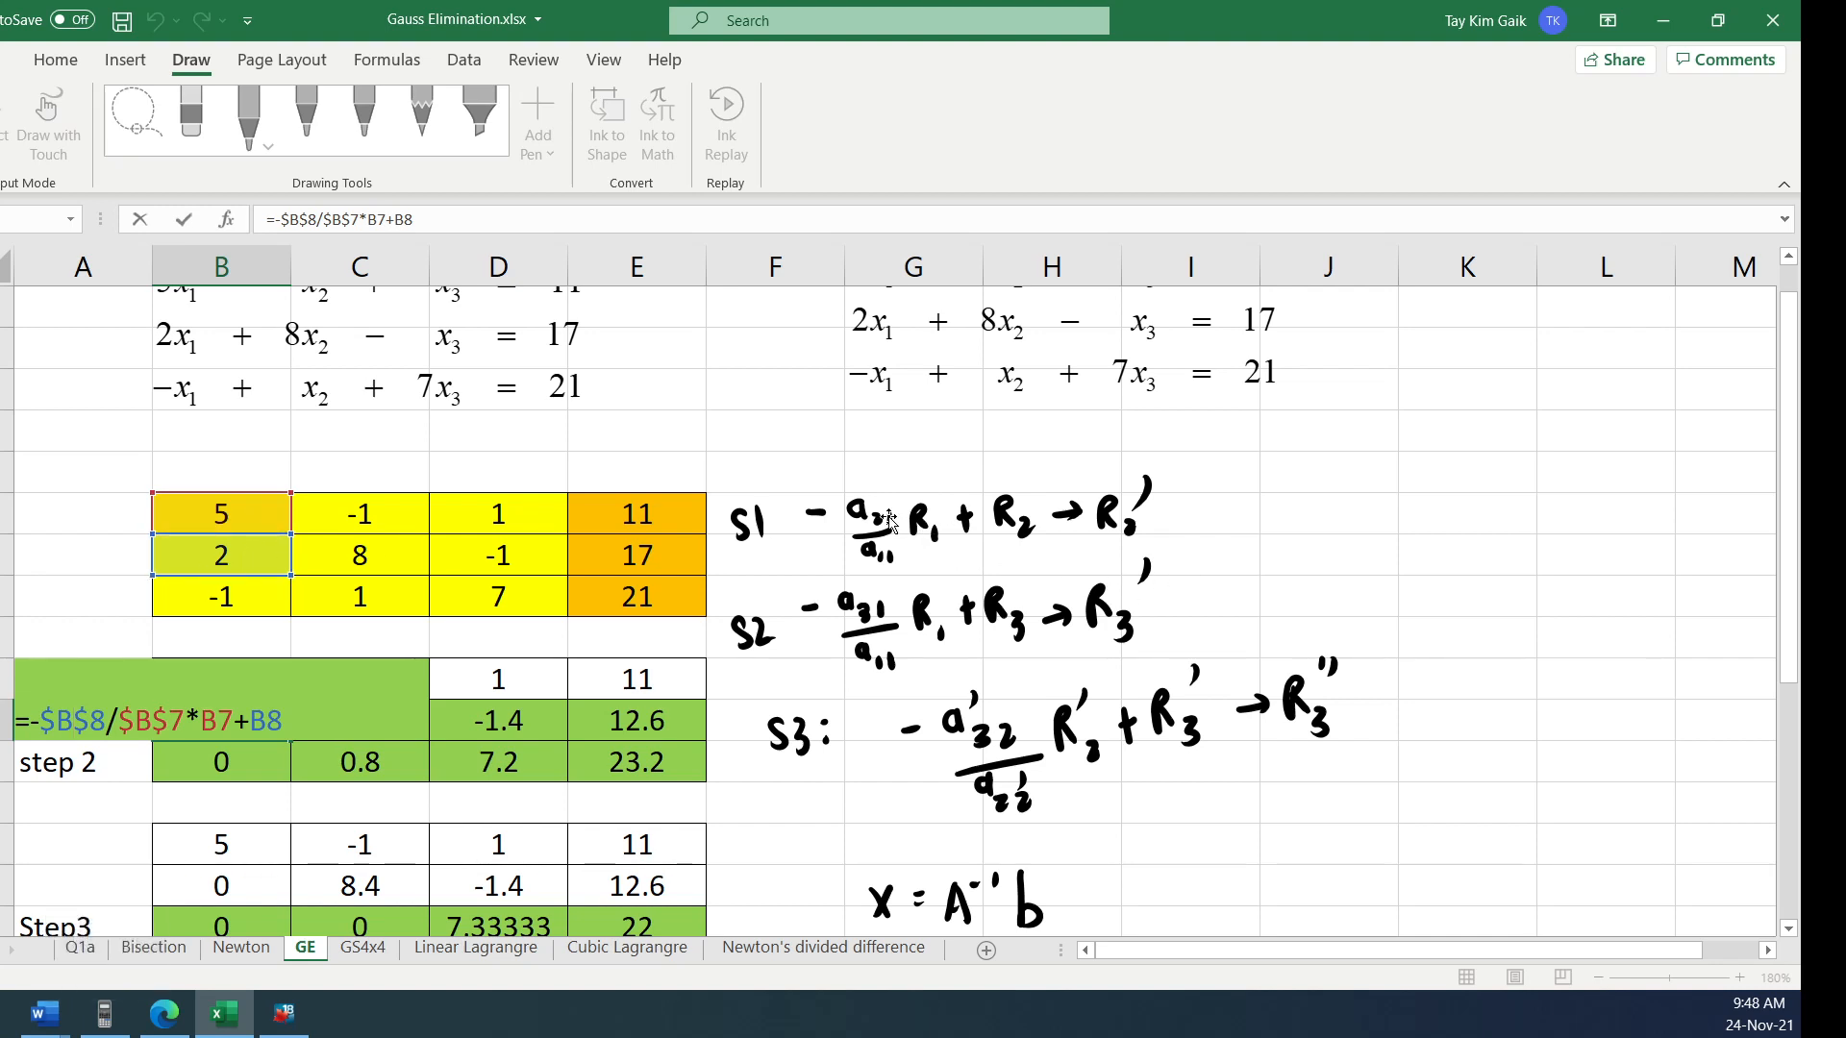
Switch to the fx-570/991EX Emulator, set it to calculation mode and enter the negative fraction -2/5
left_click(104, 1017)
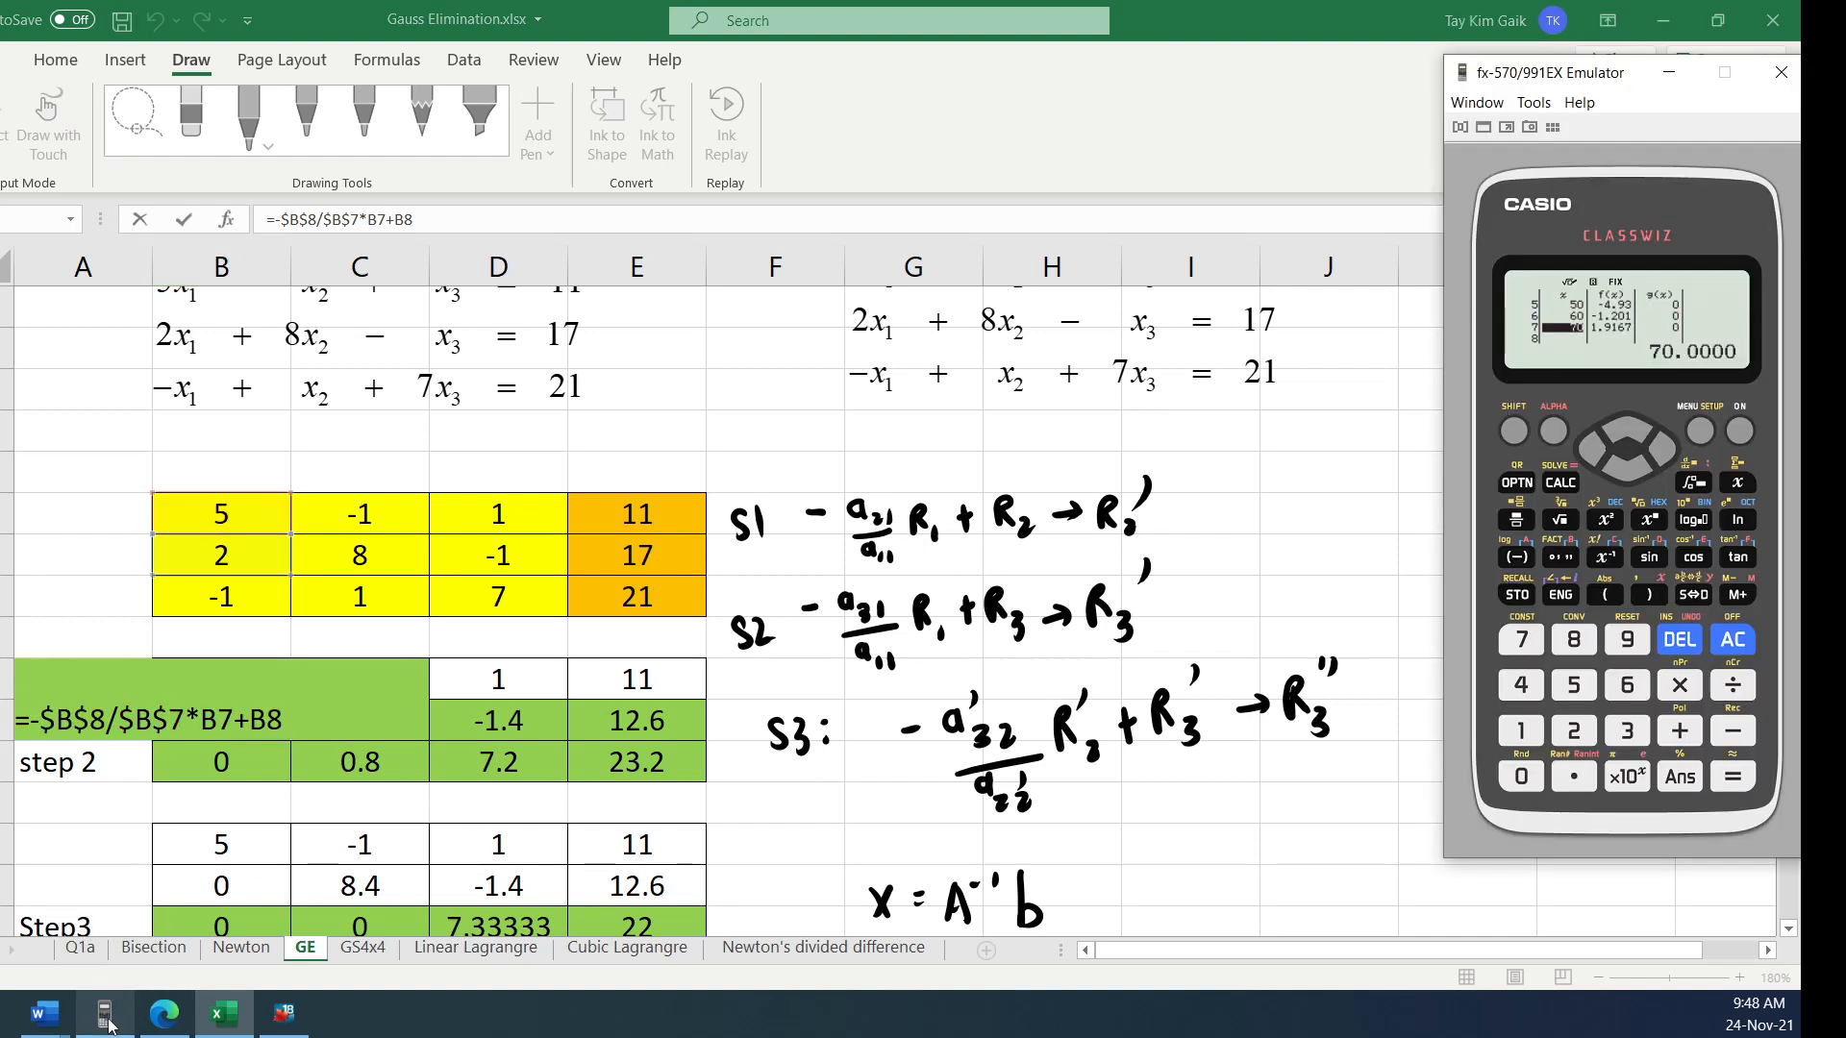
left_click(1700, 432)
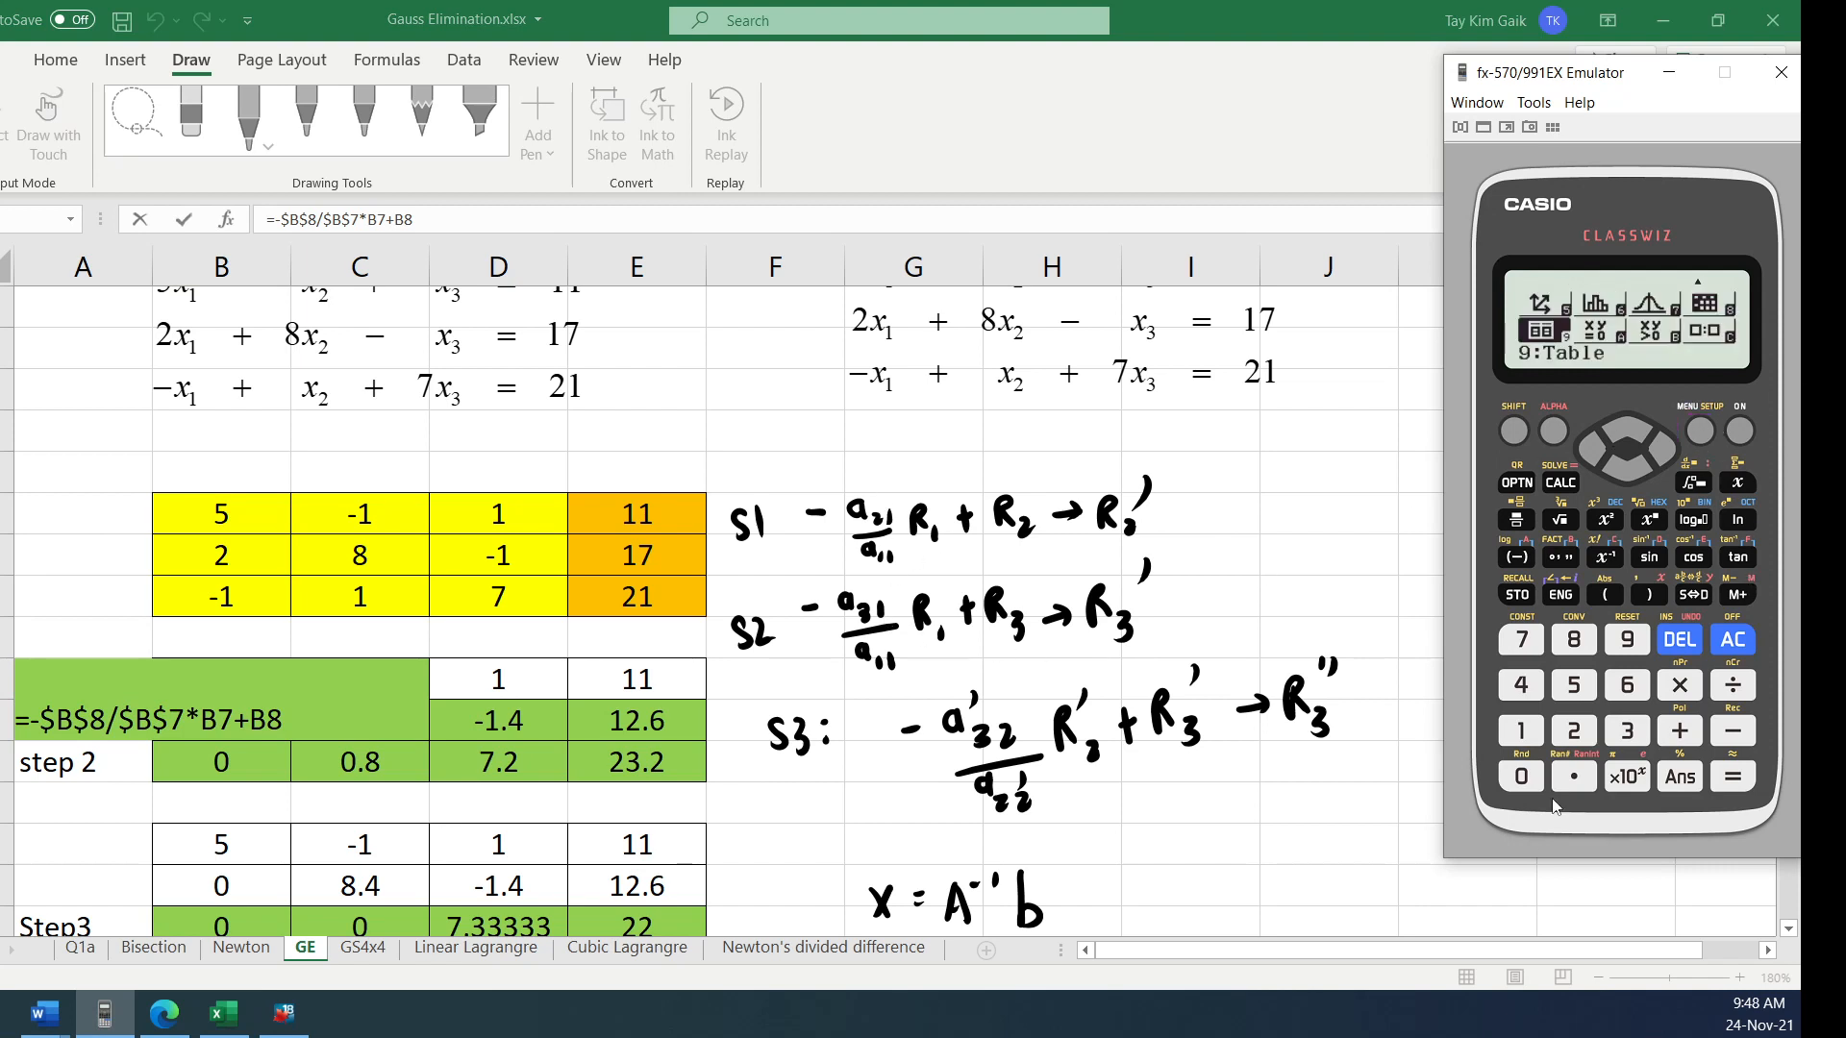
left_click(1521, 733)
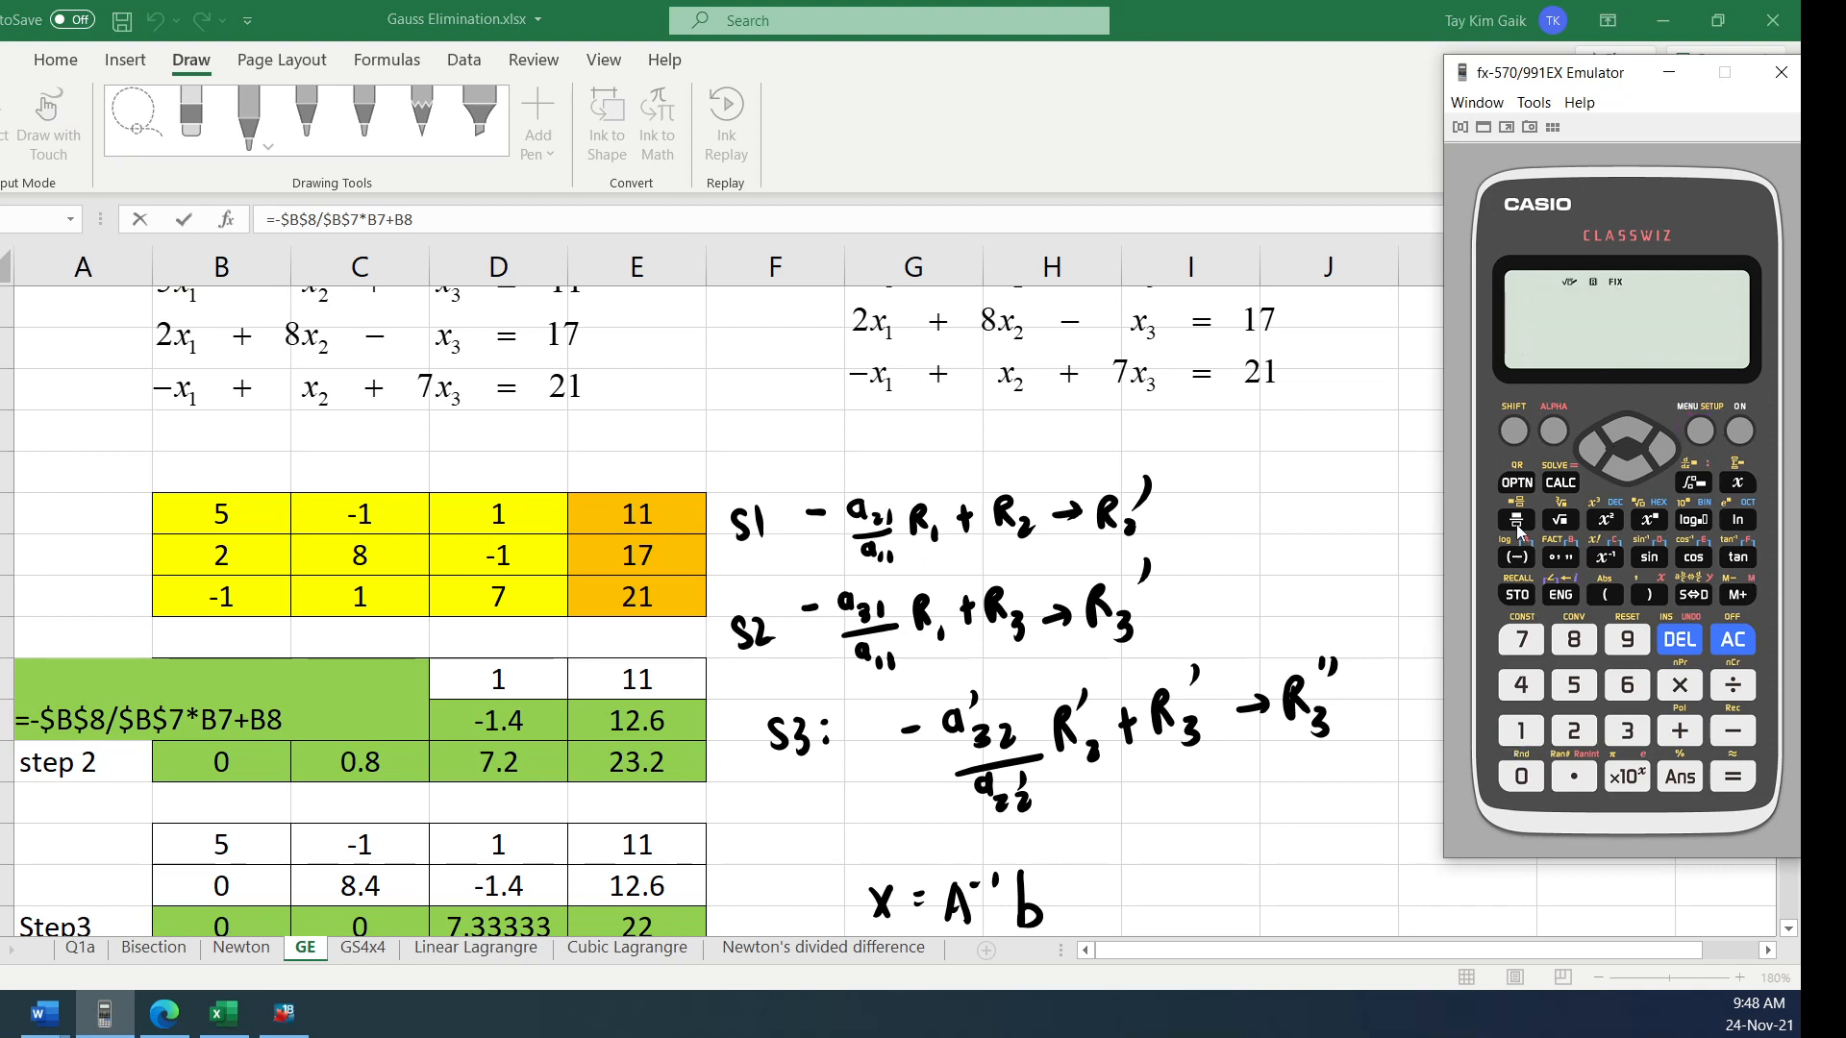
left_click(1516, 560)
left_click(1517, 525)
left_click(1570, 732)
left_click(1574, 684)
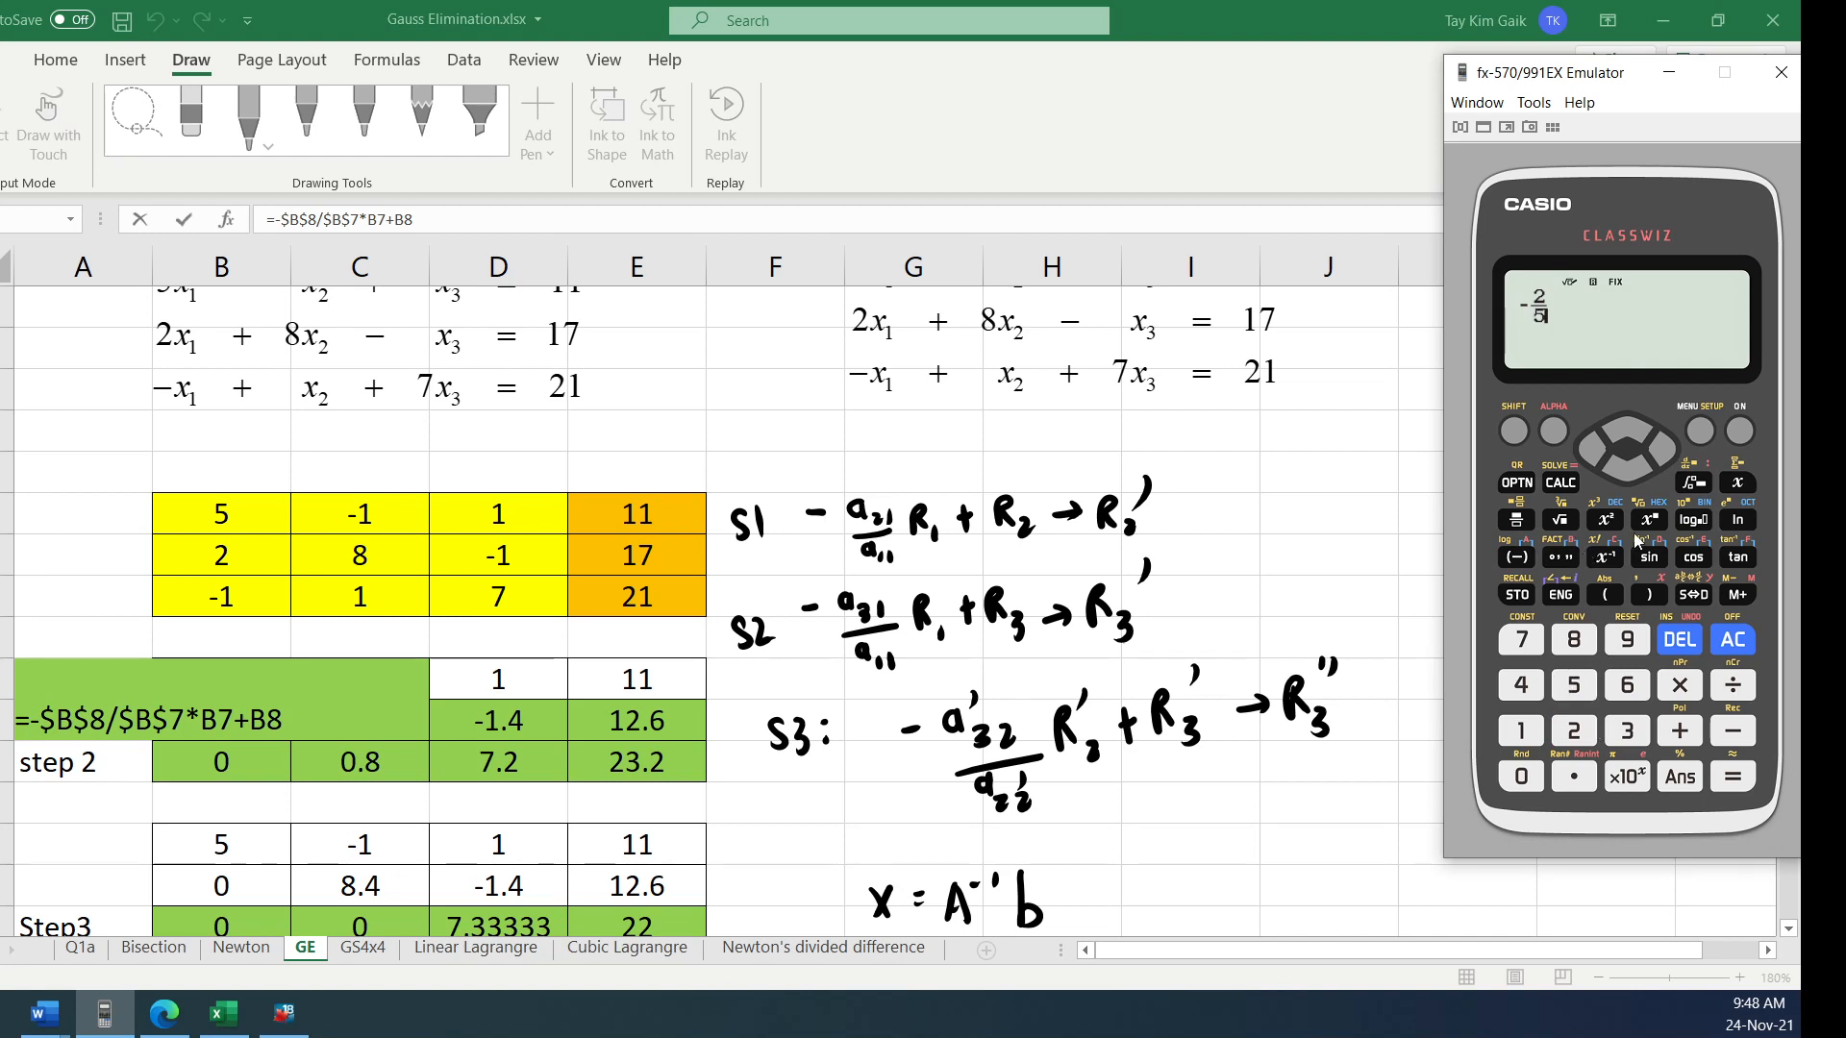
Complete the calculator expression by appending A+B after the fraction
left_click(1663, 449)
left_click(1553, 430)
left_click(1553, 431)
left_click(1517, 557)
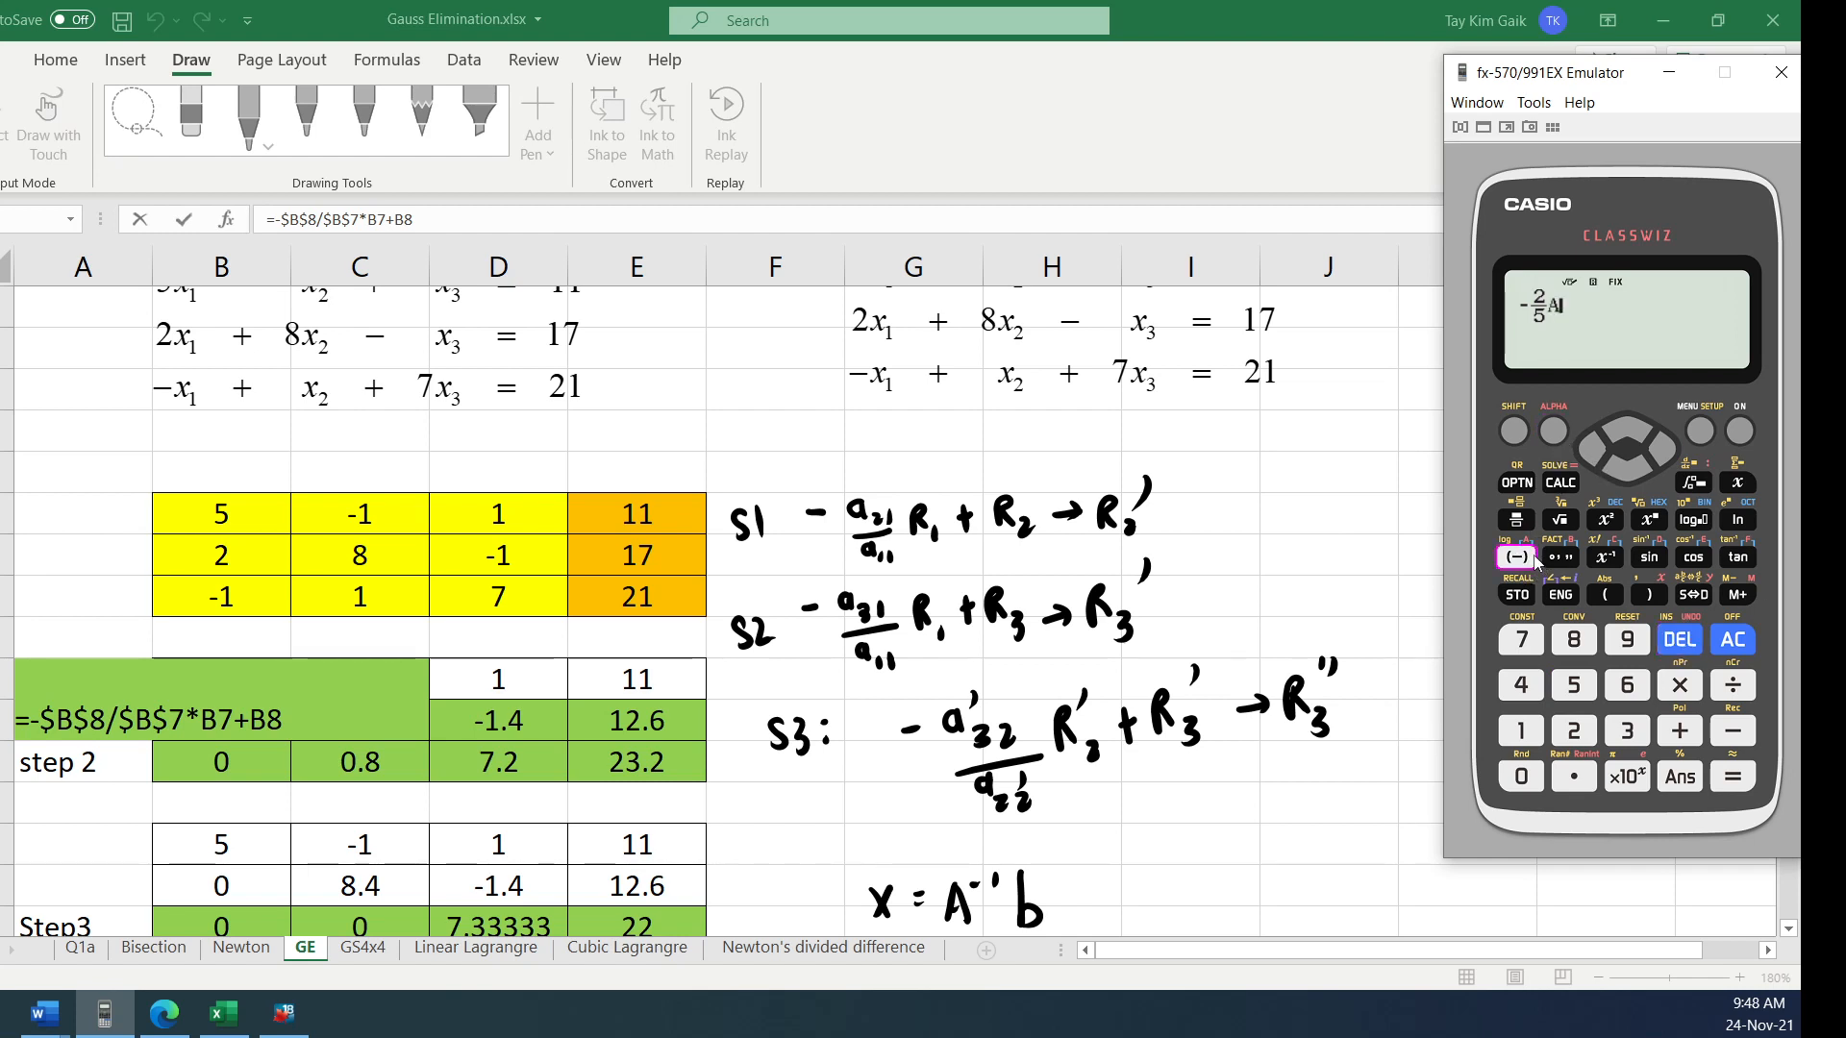
left_click(1680, 731)
left_click(1552, 431)
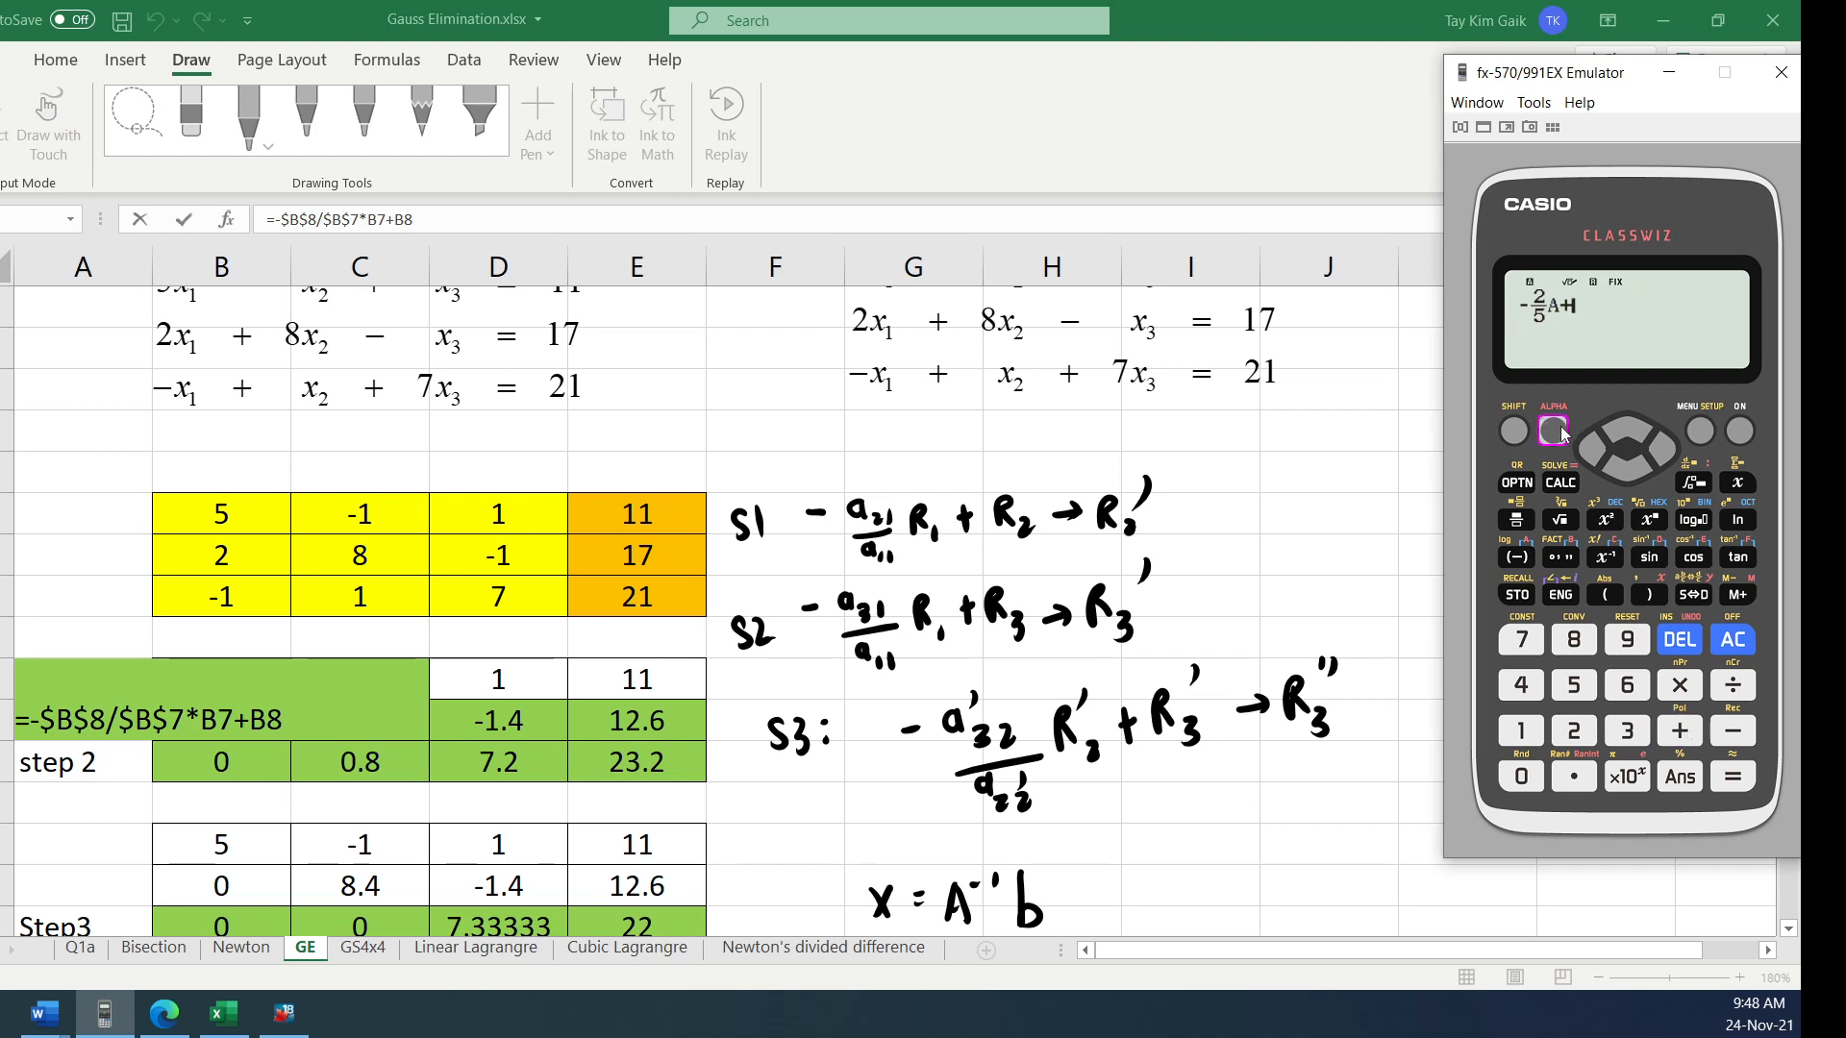
left_click(1561, 558)
Evaluate the calculator expression with A = 5 and B = 2
left_click(1561, 483)
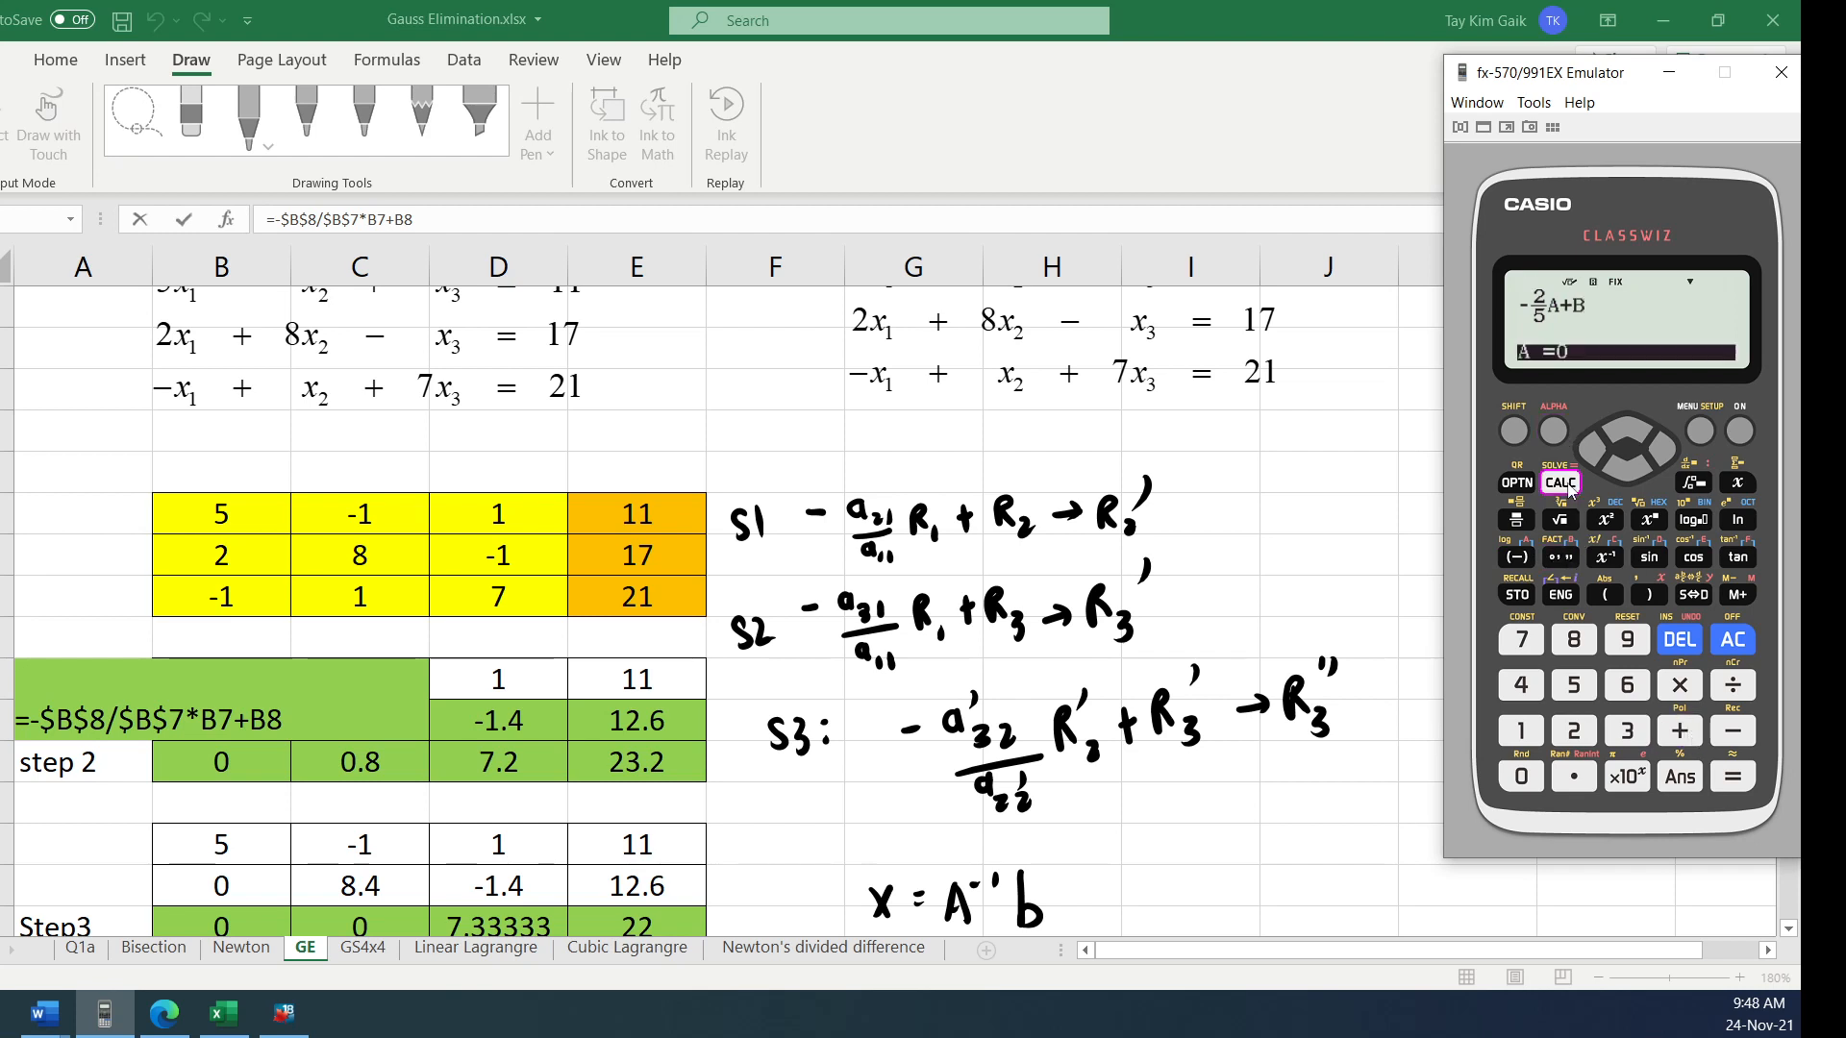
left_click(1577, 691)
left_click(1745, 785)
left_click(1577, 732)
left_click(1742, 786)
left_click(1738, 787)
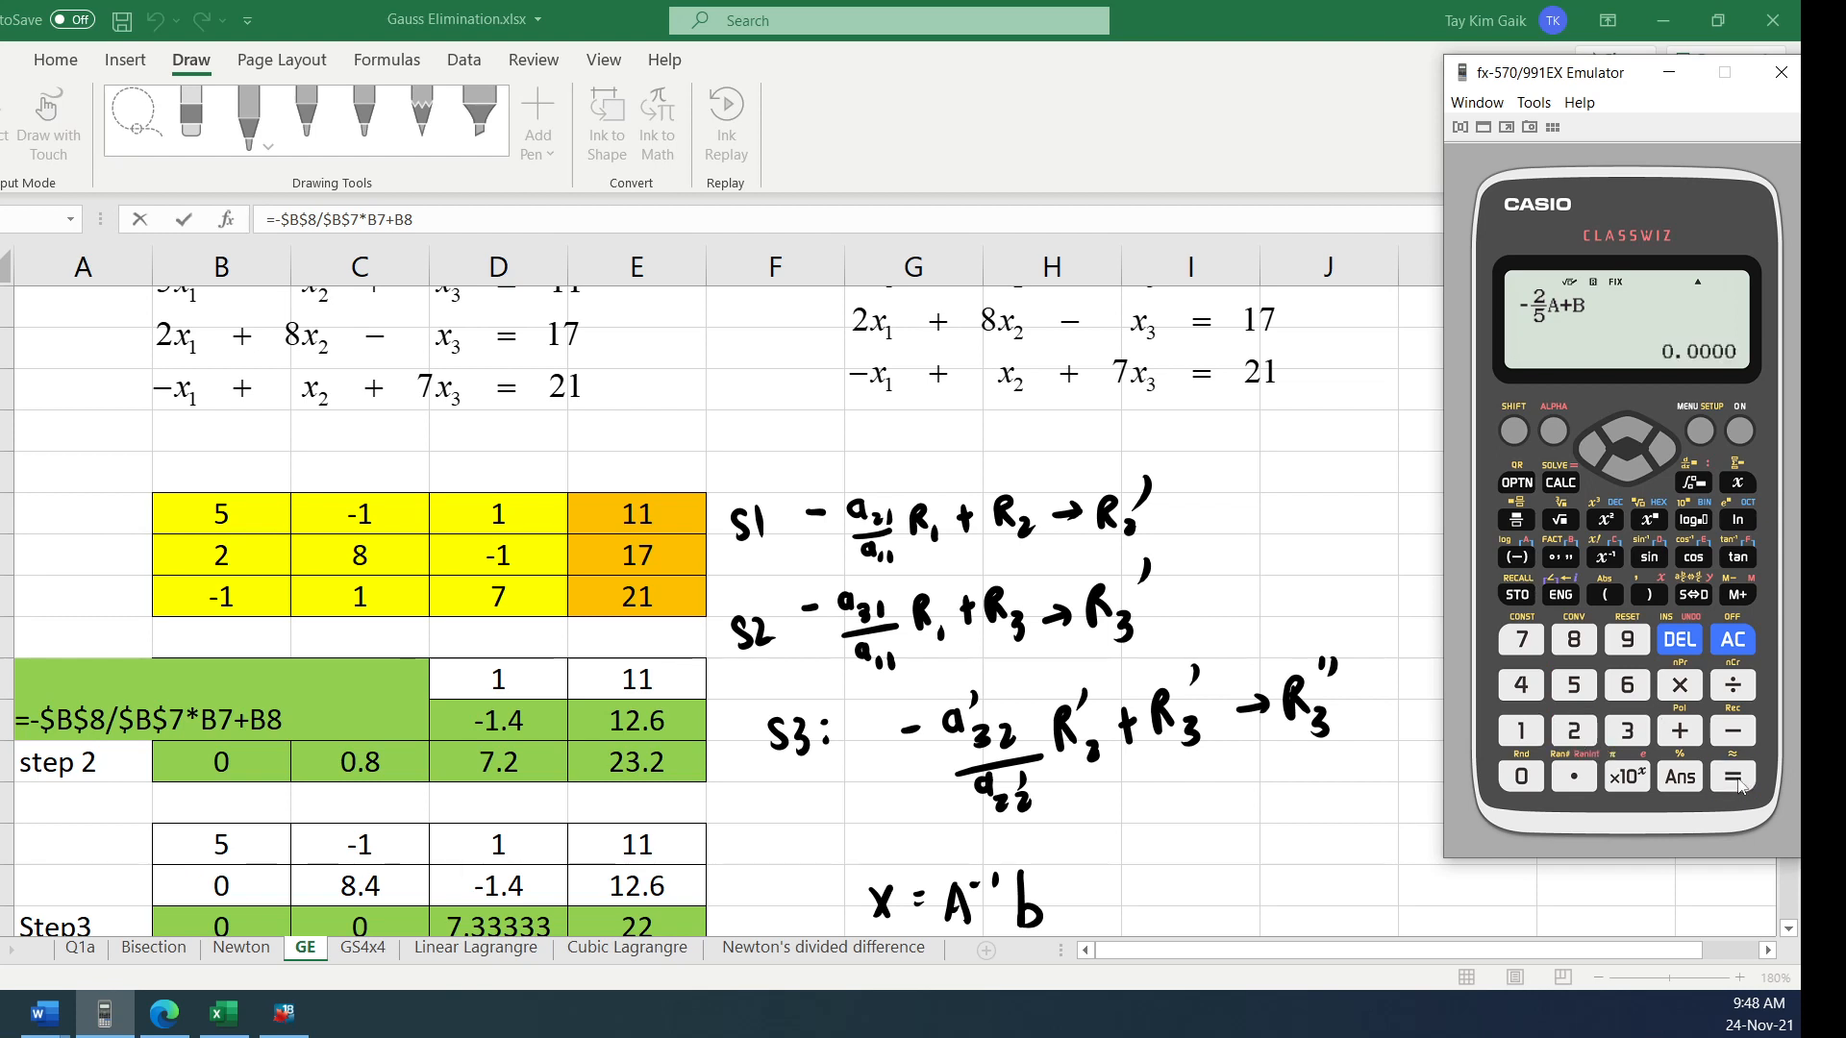
In the workbook, handwrite A and B beside the first two matrix rows, and in red above R1 and R2 in formula S1
left_click(123, 511)
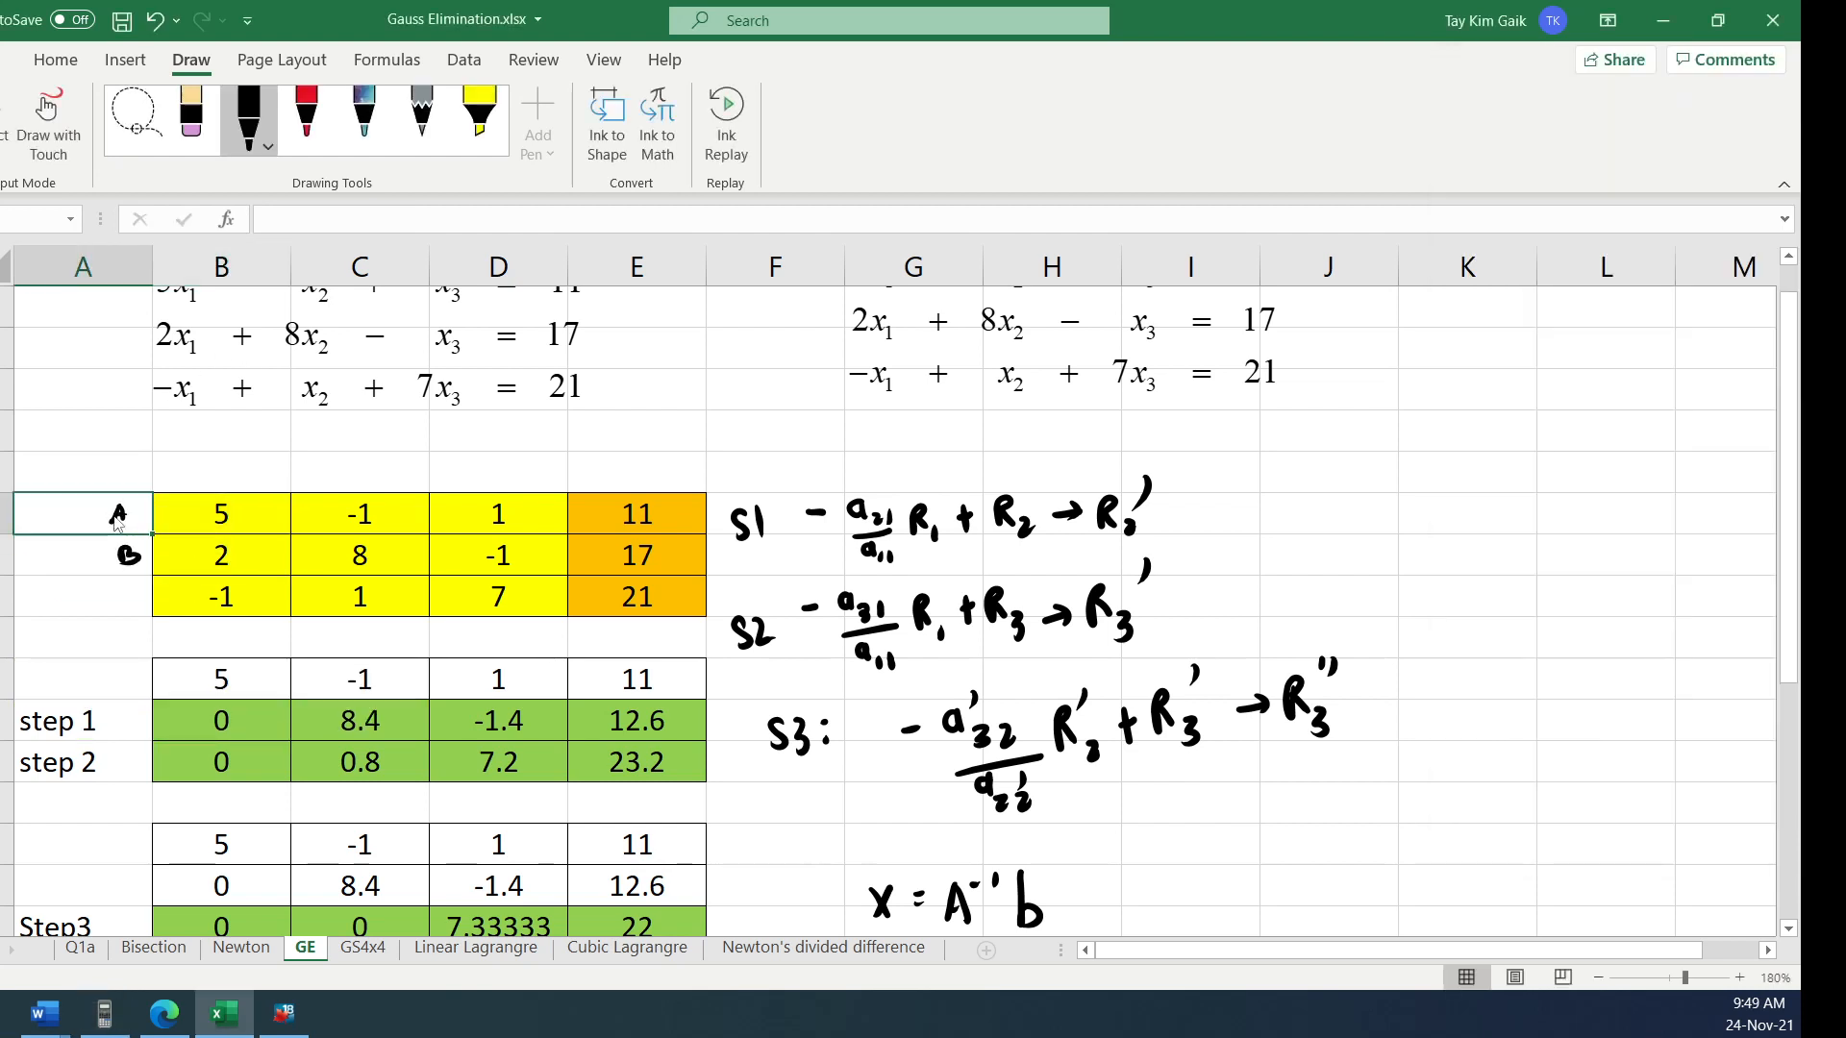
left_click(305, 116)
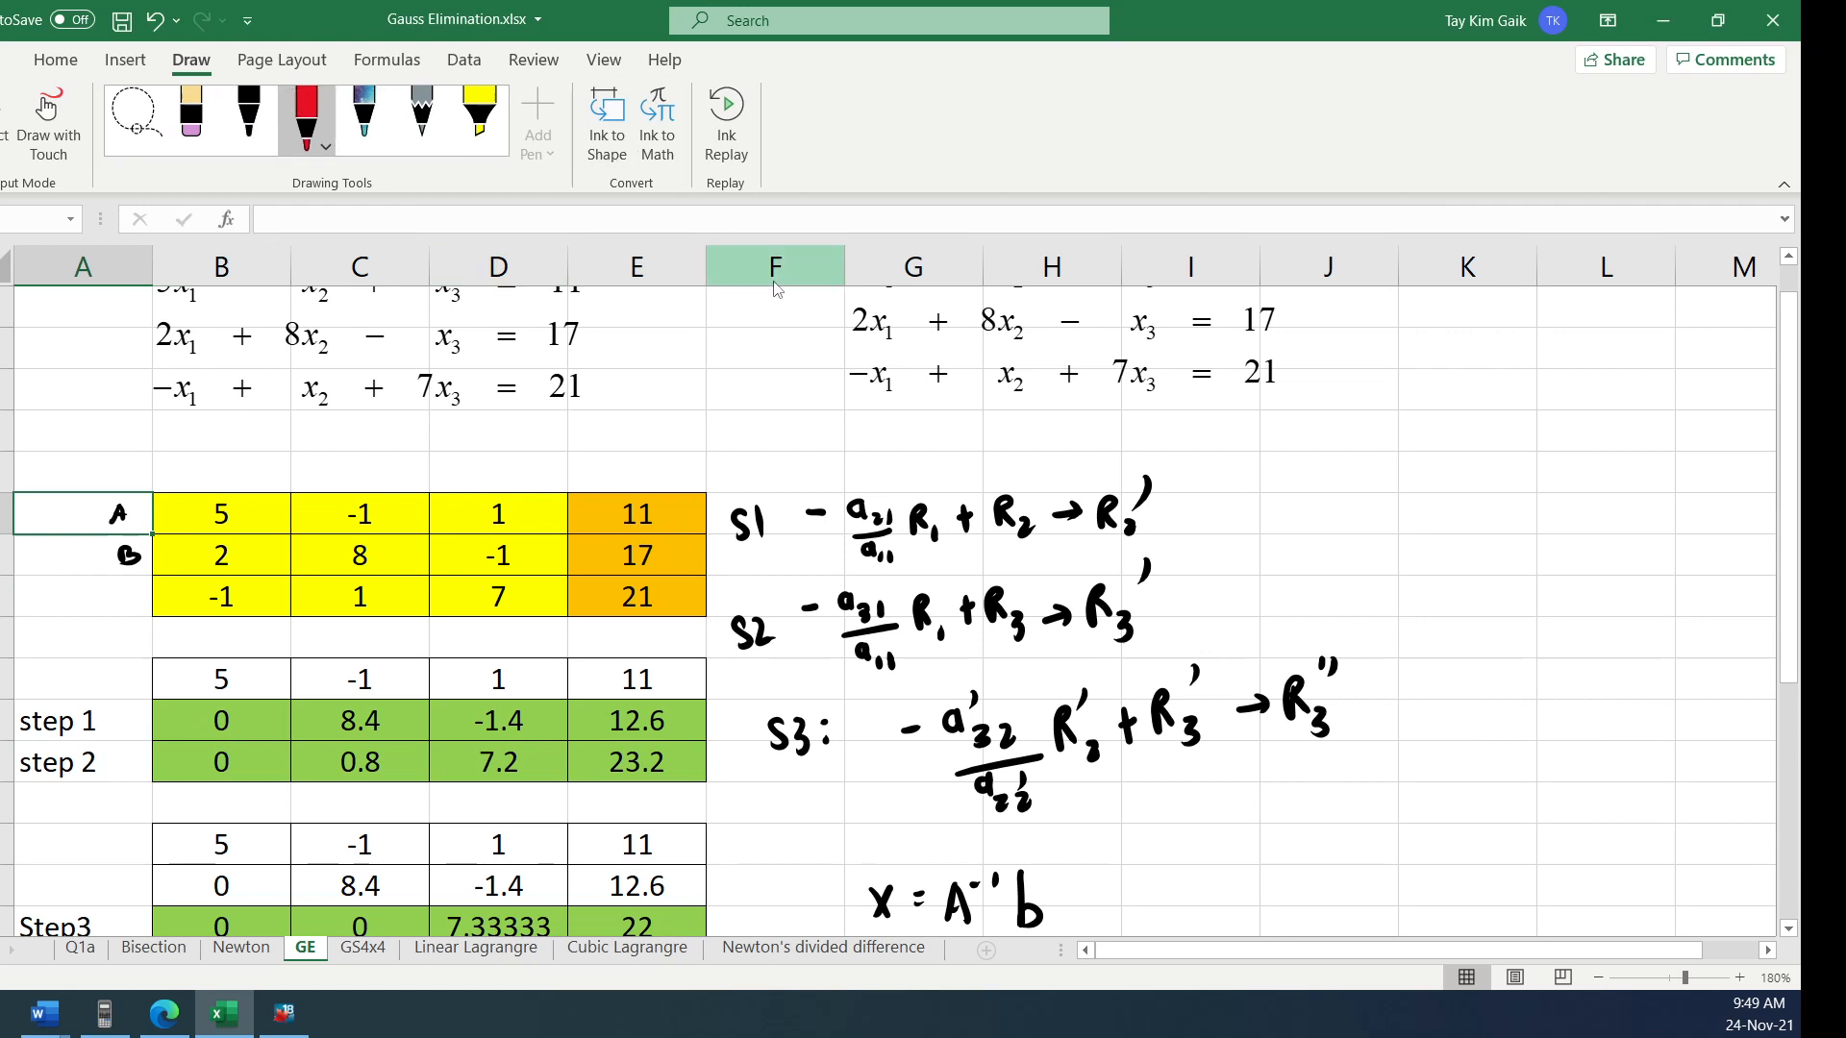
mouse_move(916, 488)
left_mouse_down()
mouse_move(1033, 477)
mouse_move(997, 490)
left_mouse_up()
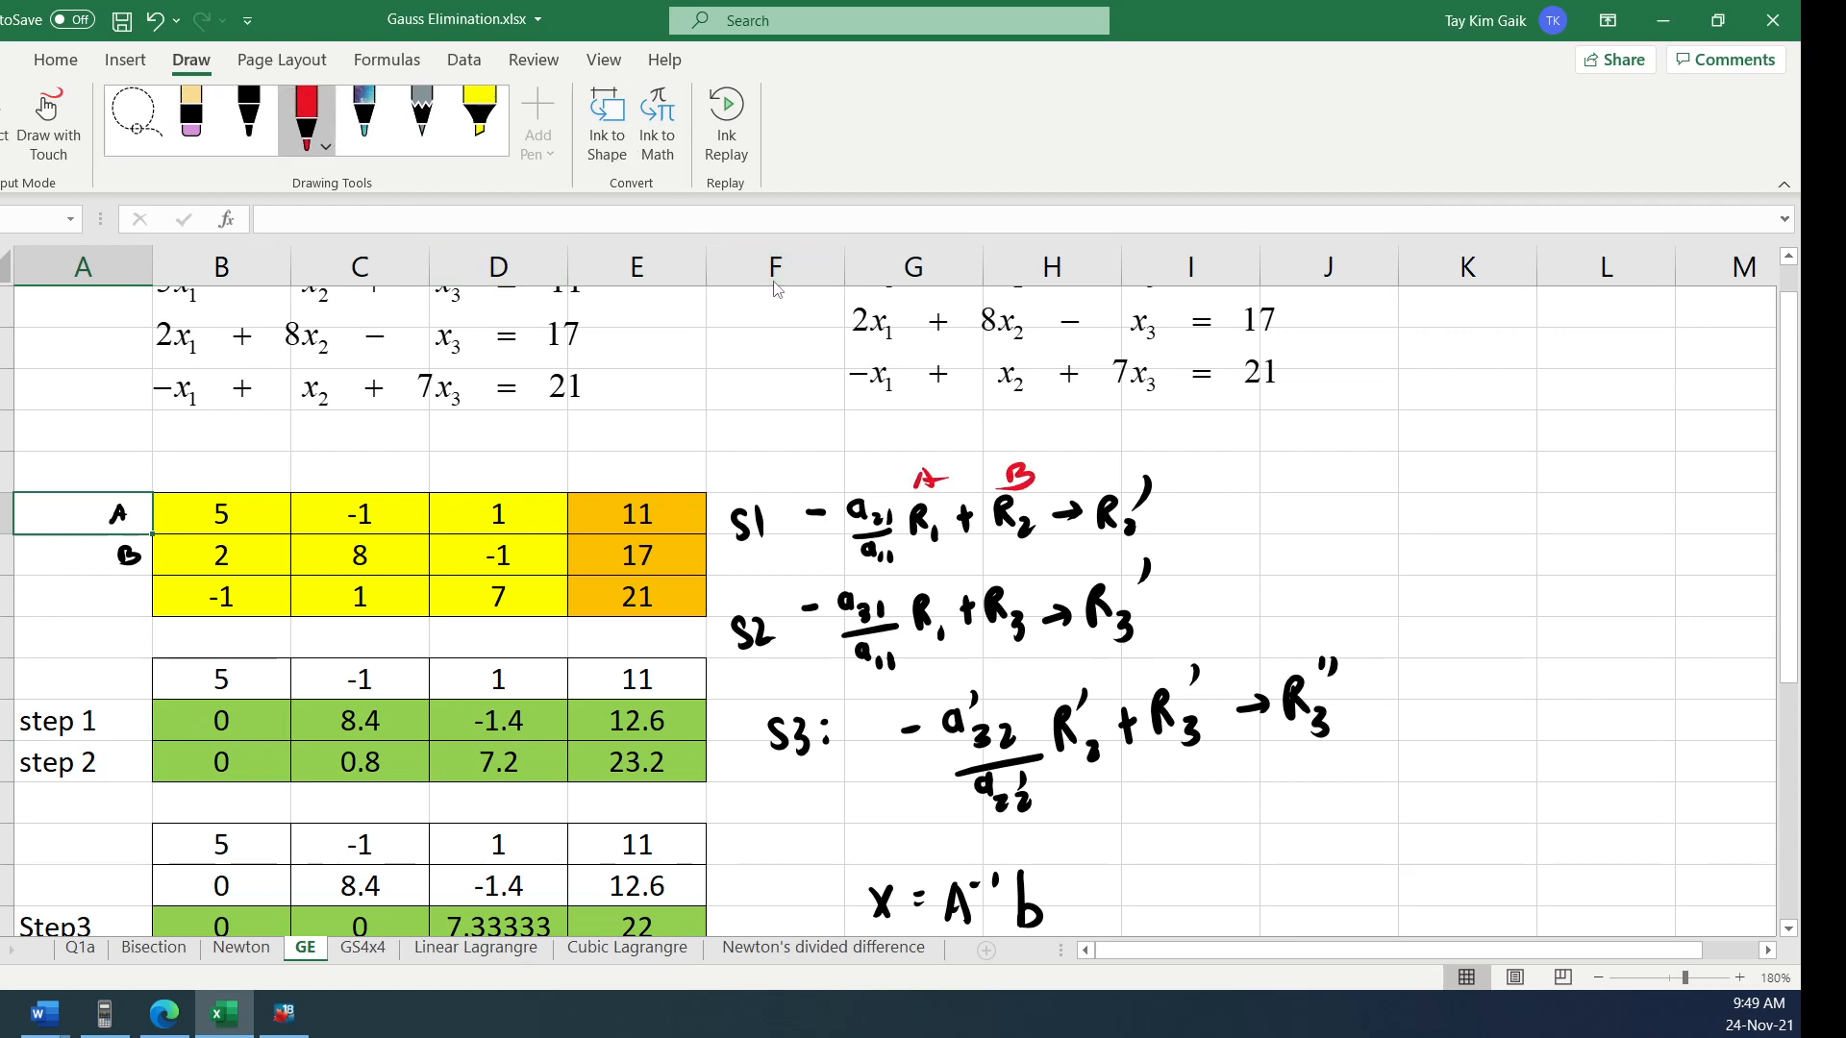
Compare the calculator expression with the formula in B12, tracing its absolute references $B$8 and $B$7
left_click(104, 1013)
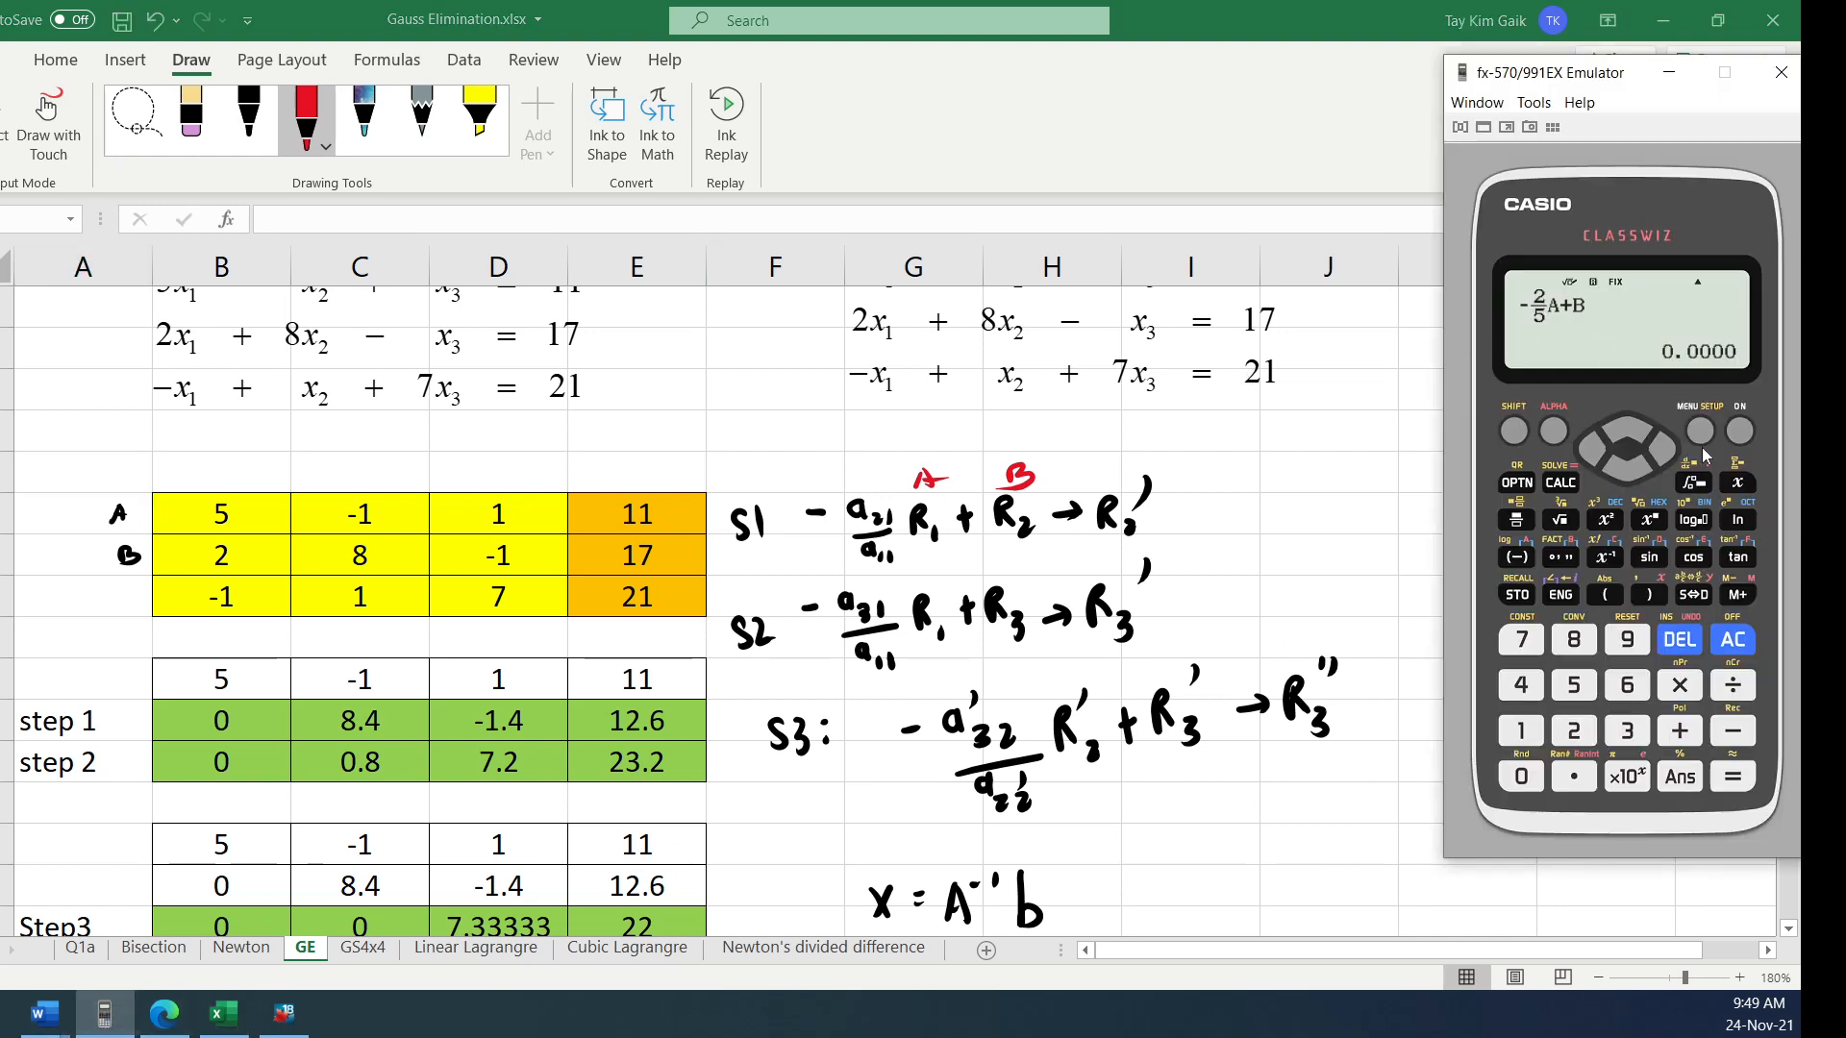
left_click(204, 721)
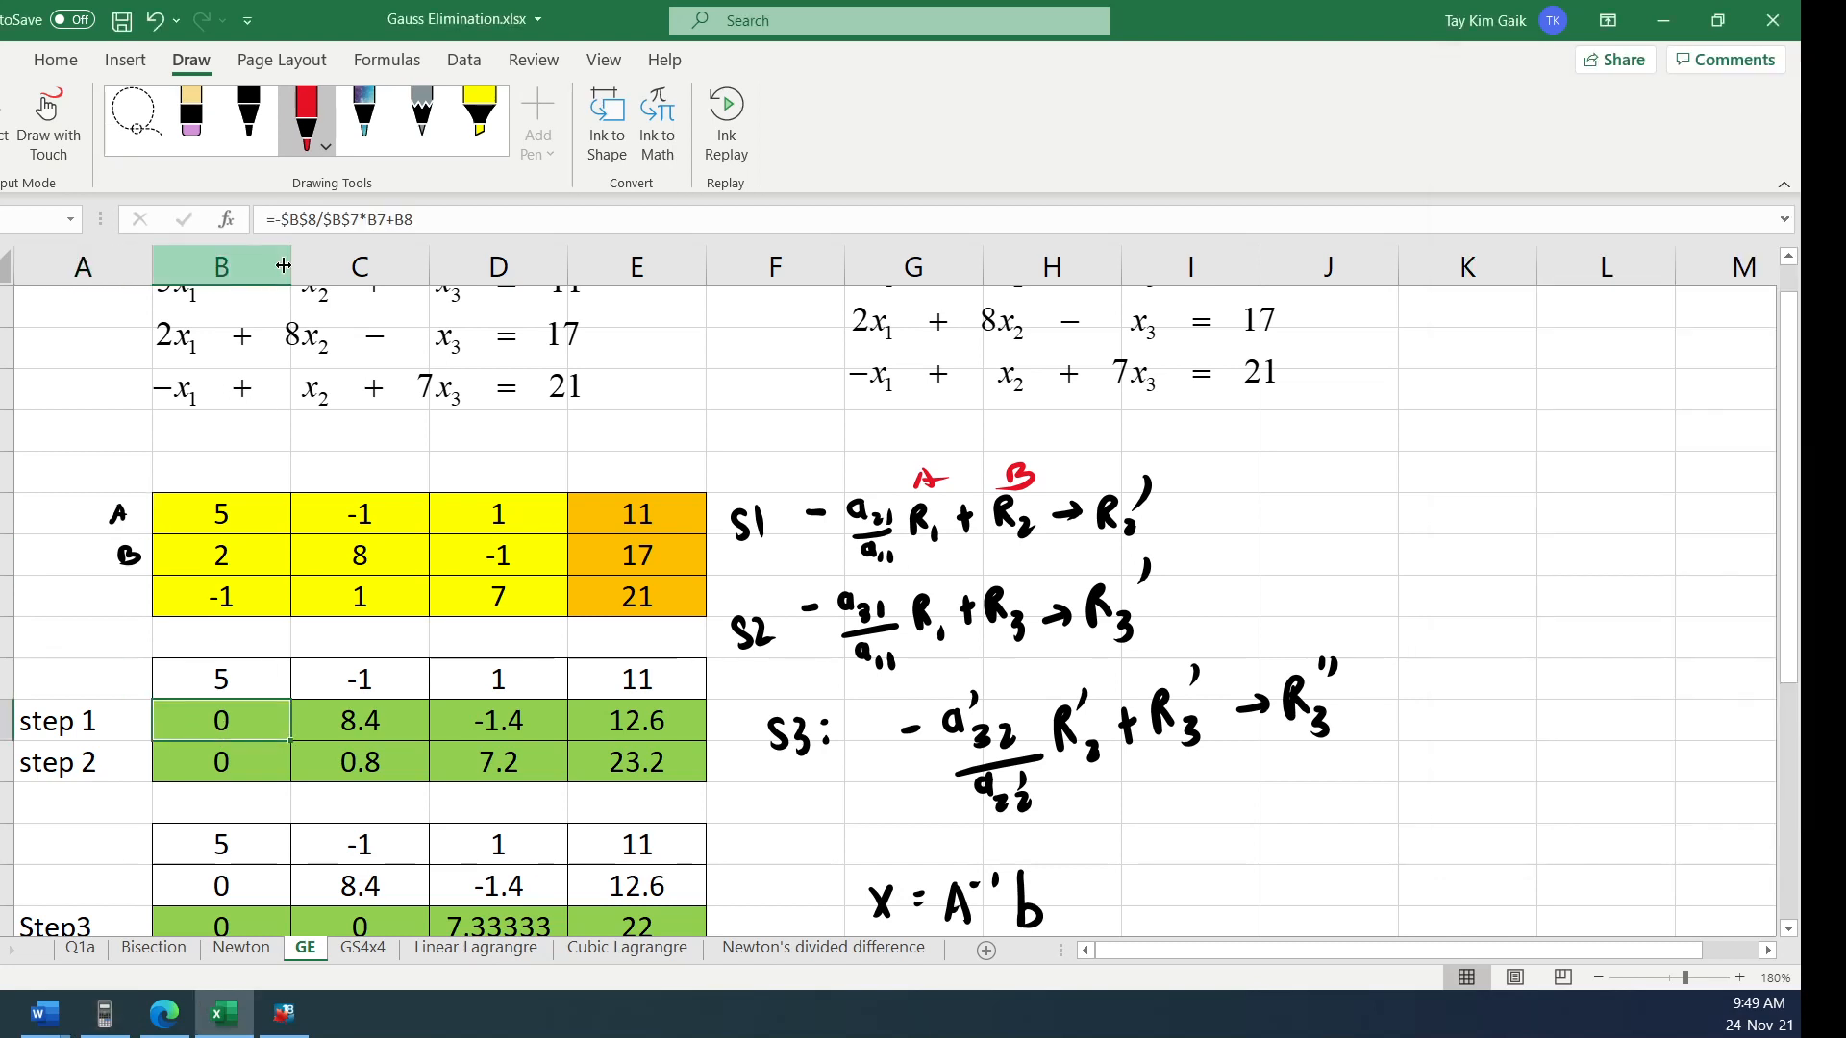
left_click(298, 219)
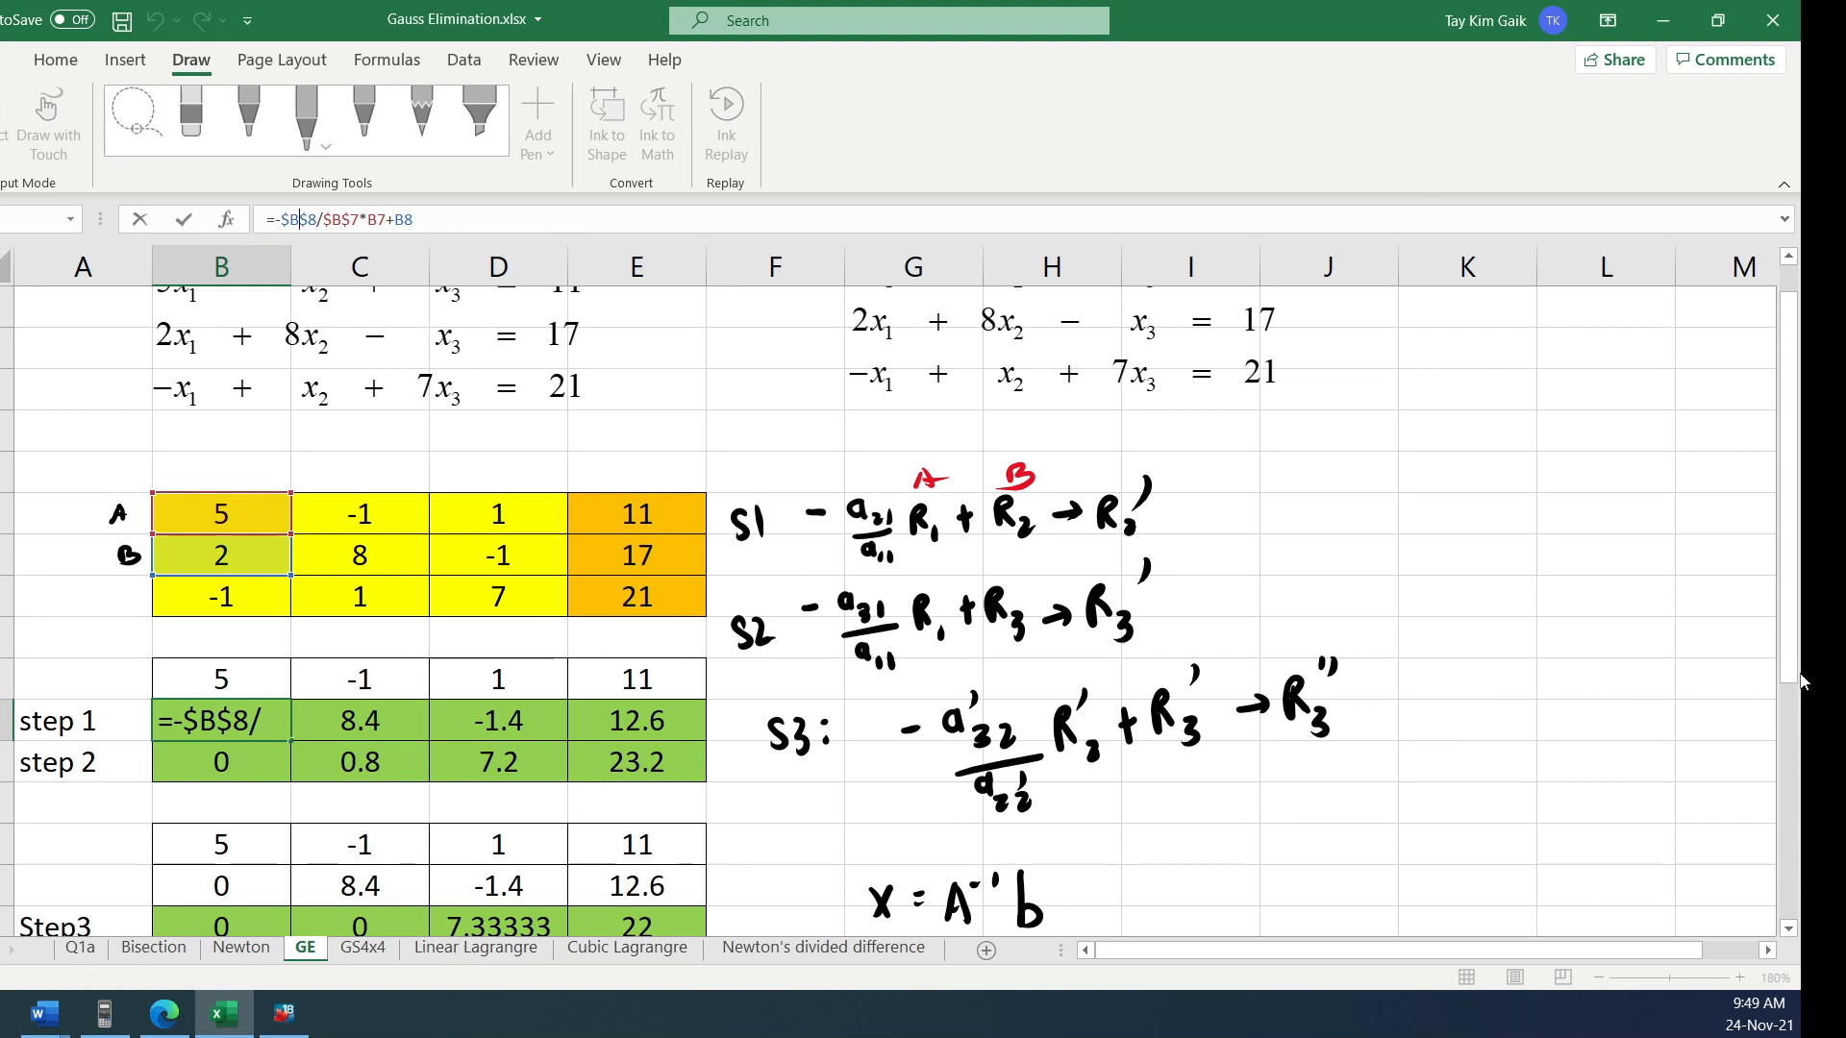
key("Right")
key("Right")
key("Right")
key("Right")
key("Right")
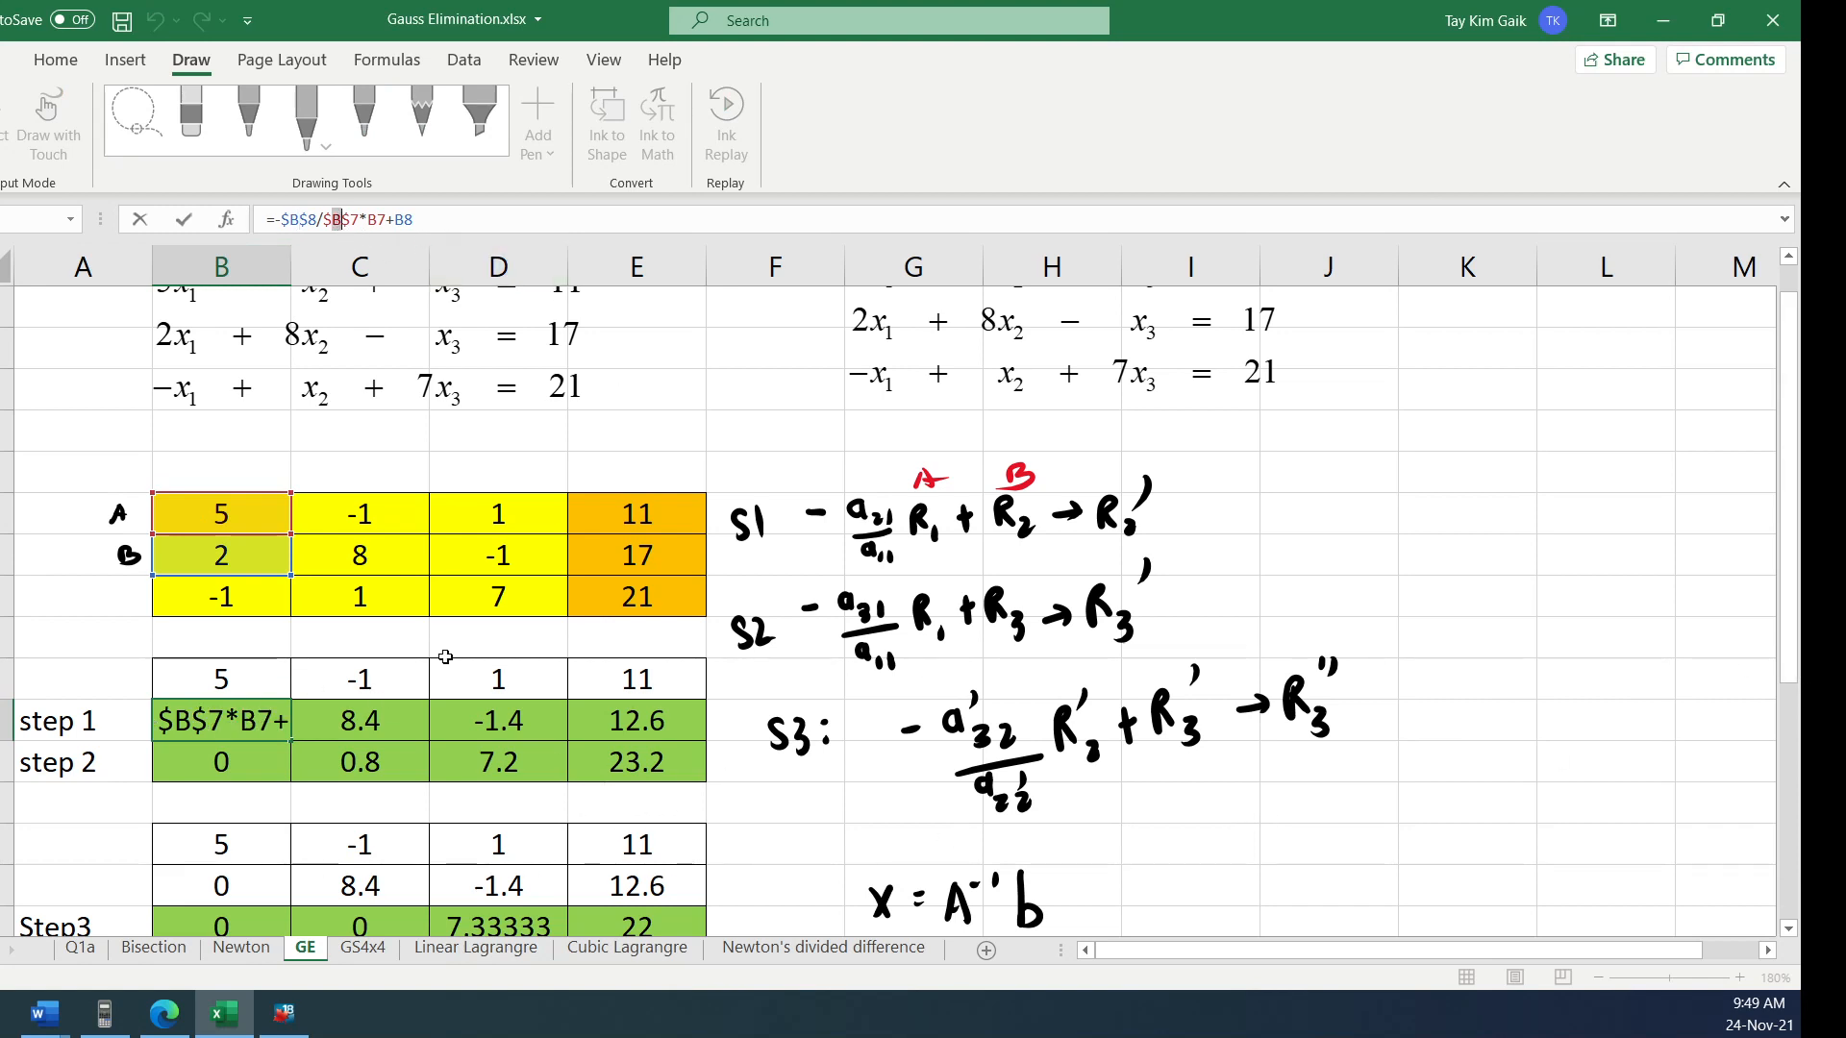
left_click(207, 733)
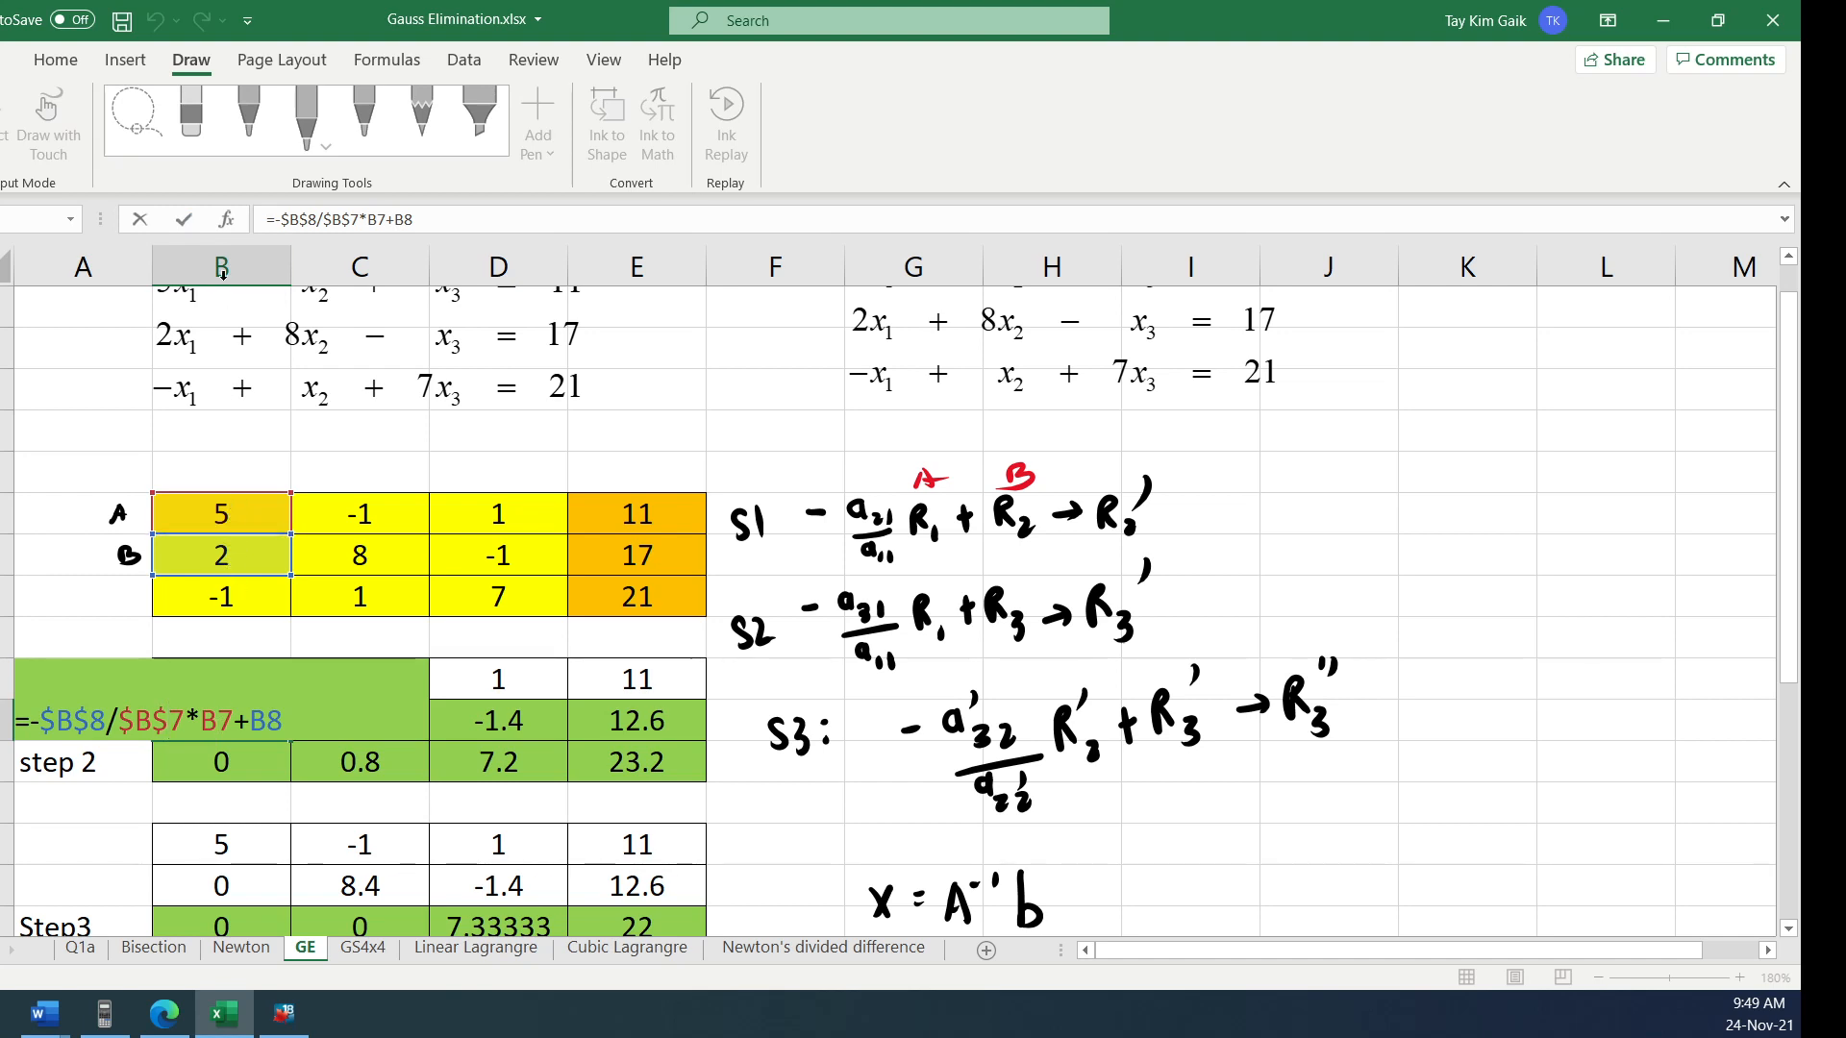
left_click(187, 222)
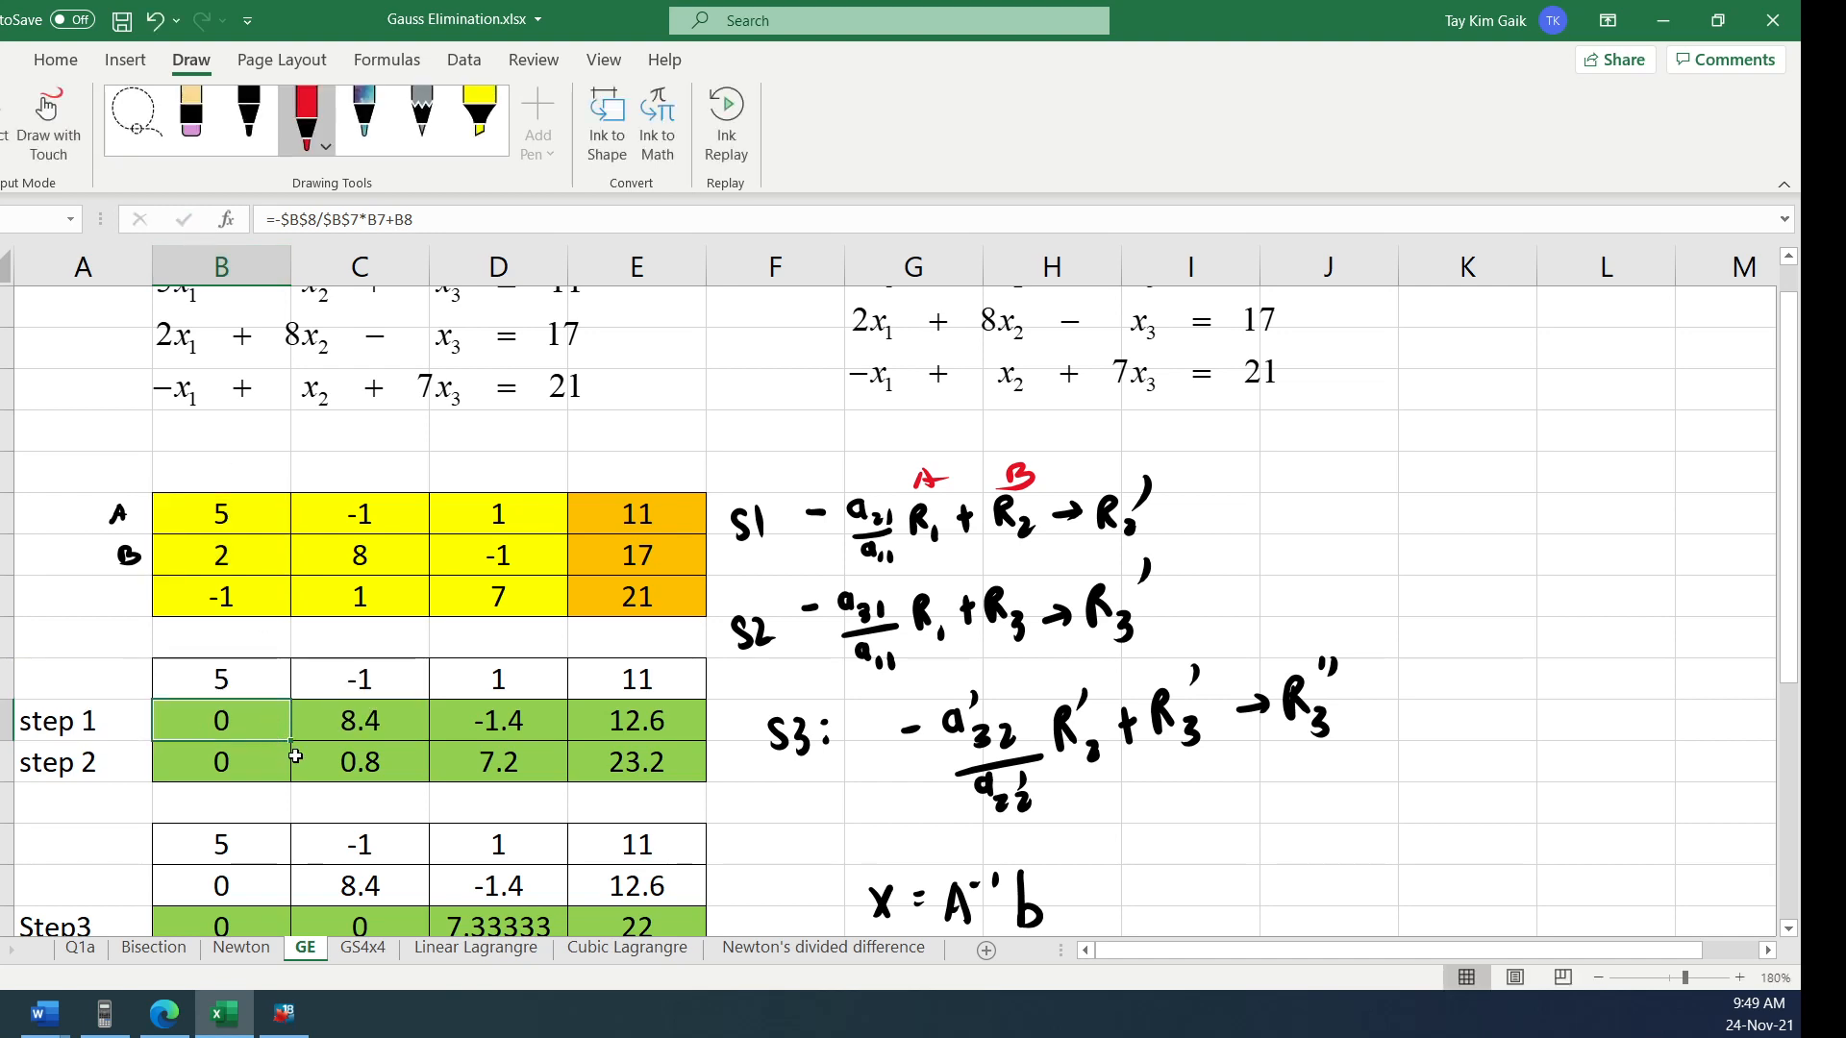
Examine the step 1 formula in C12 against the one in B12, and the step 2 formula in B13
left_click(363, 731)
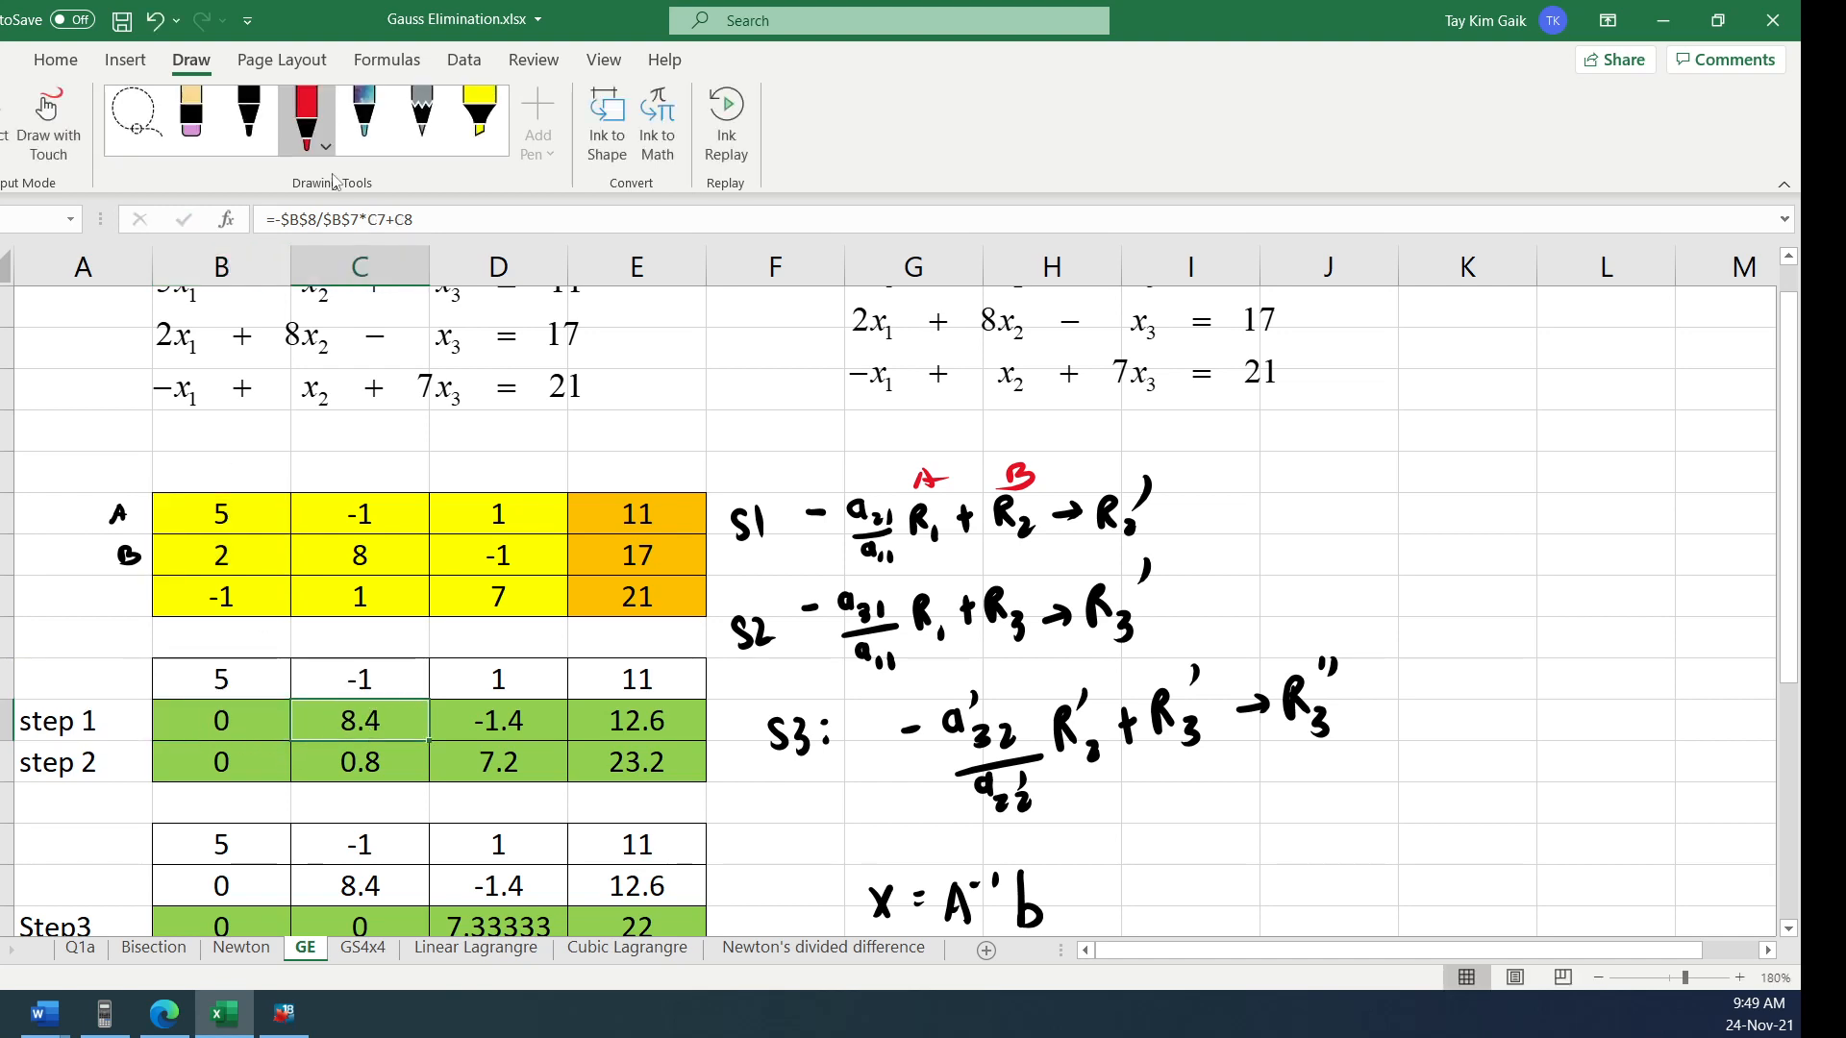
double_click(361, 728)
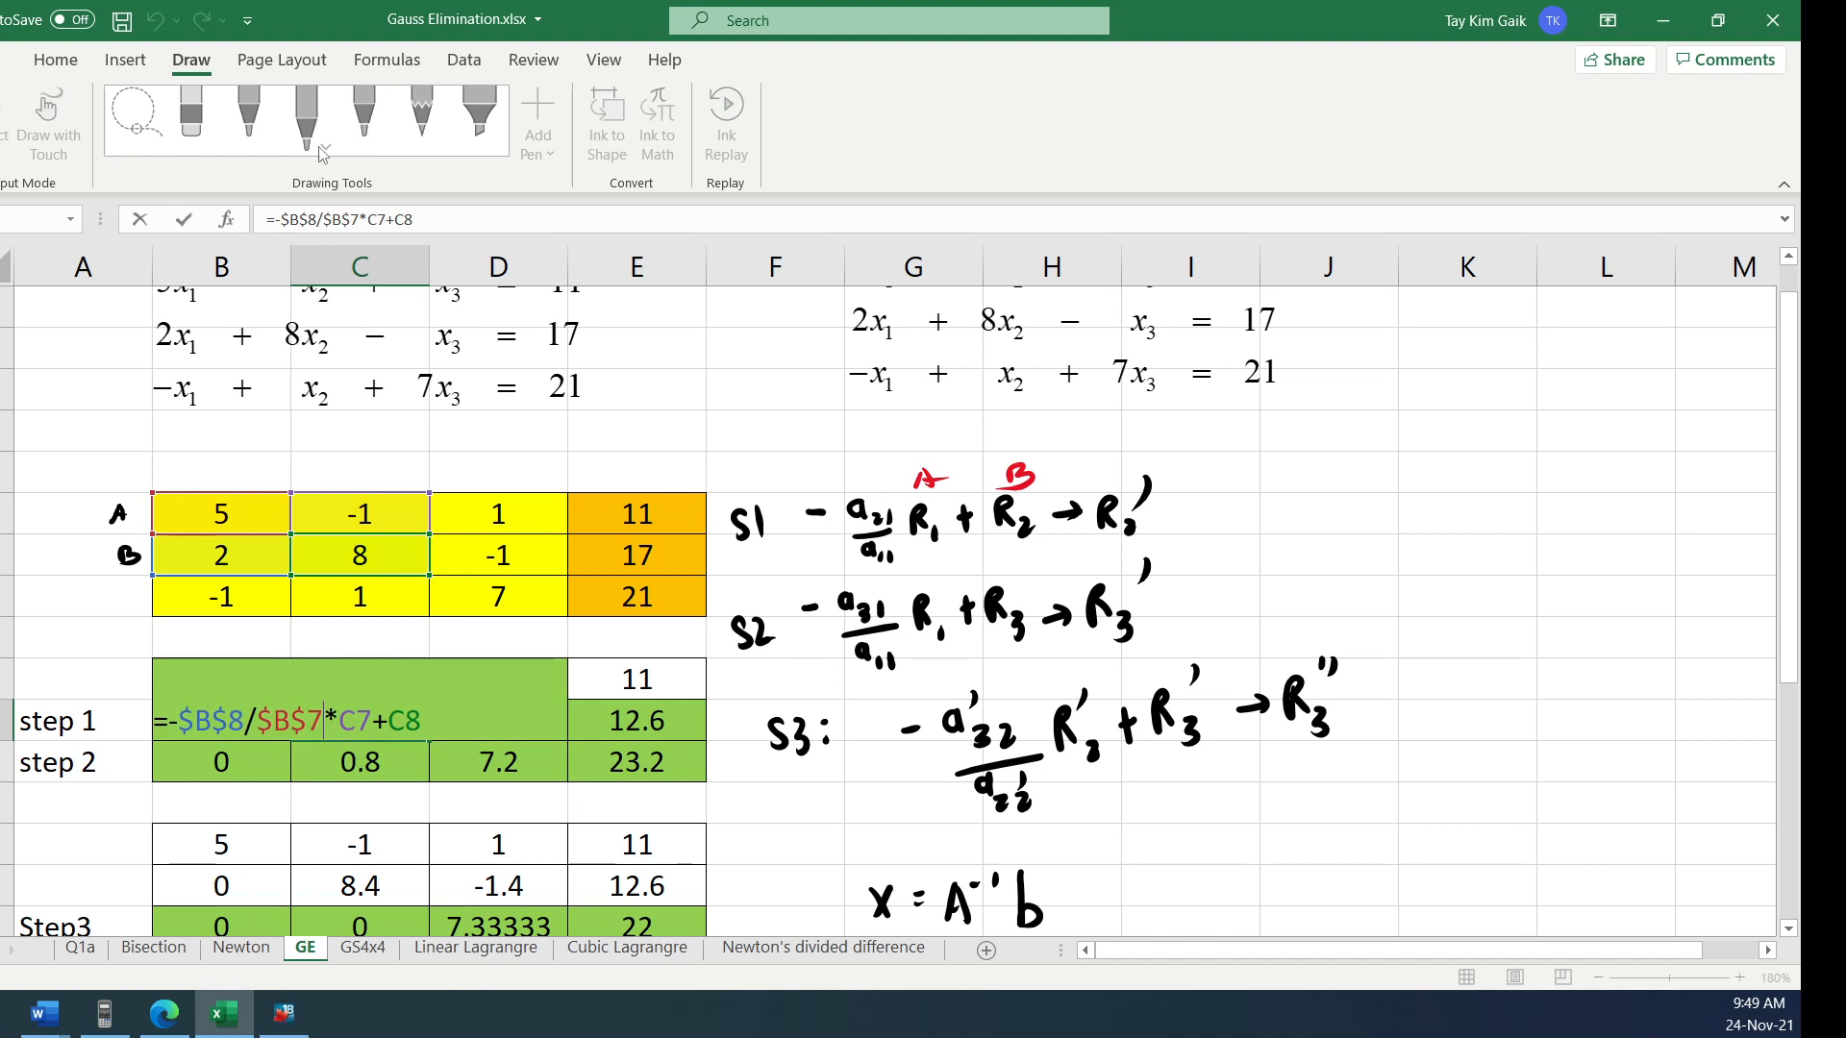
left_click(184, 220)
left_click(236, 723)
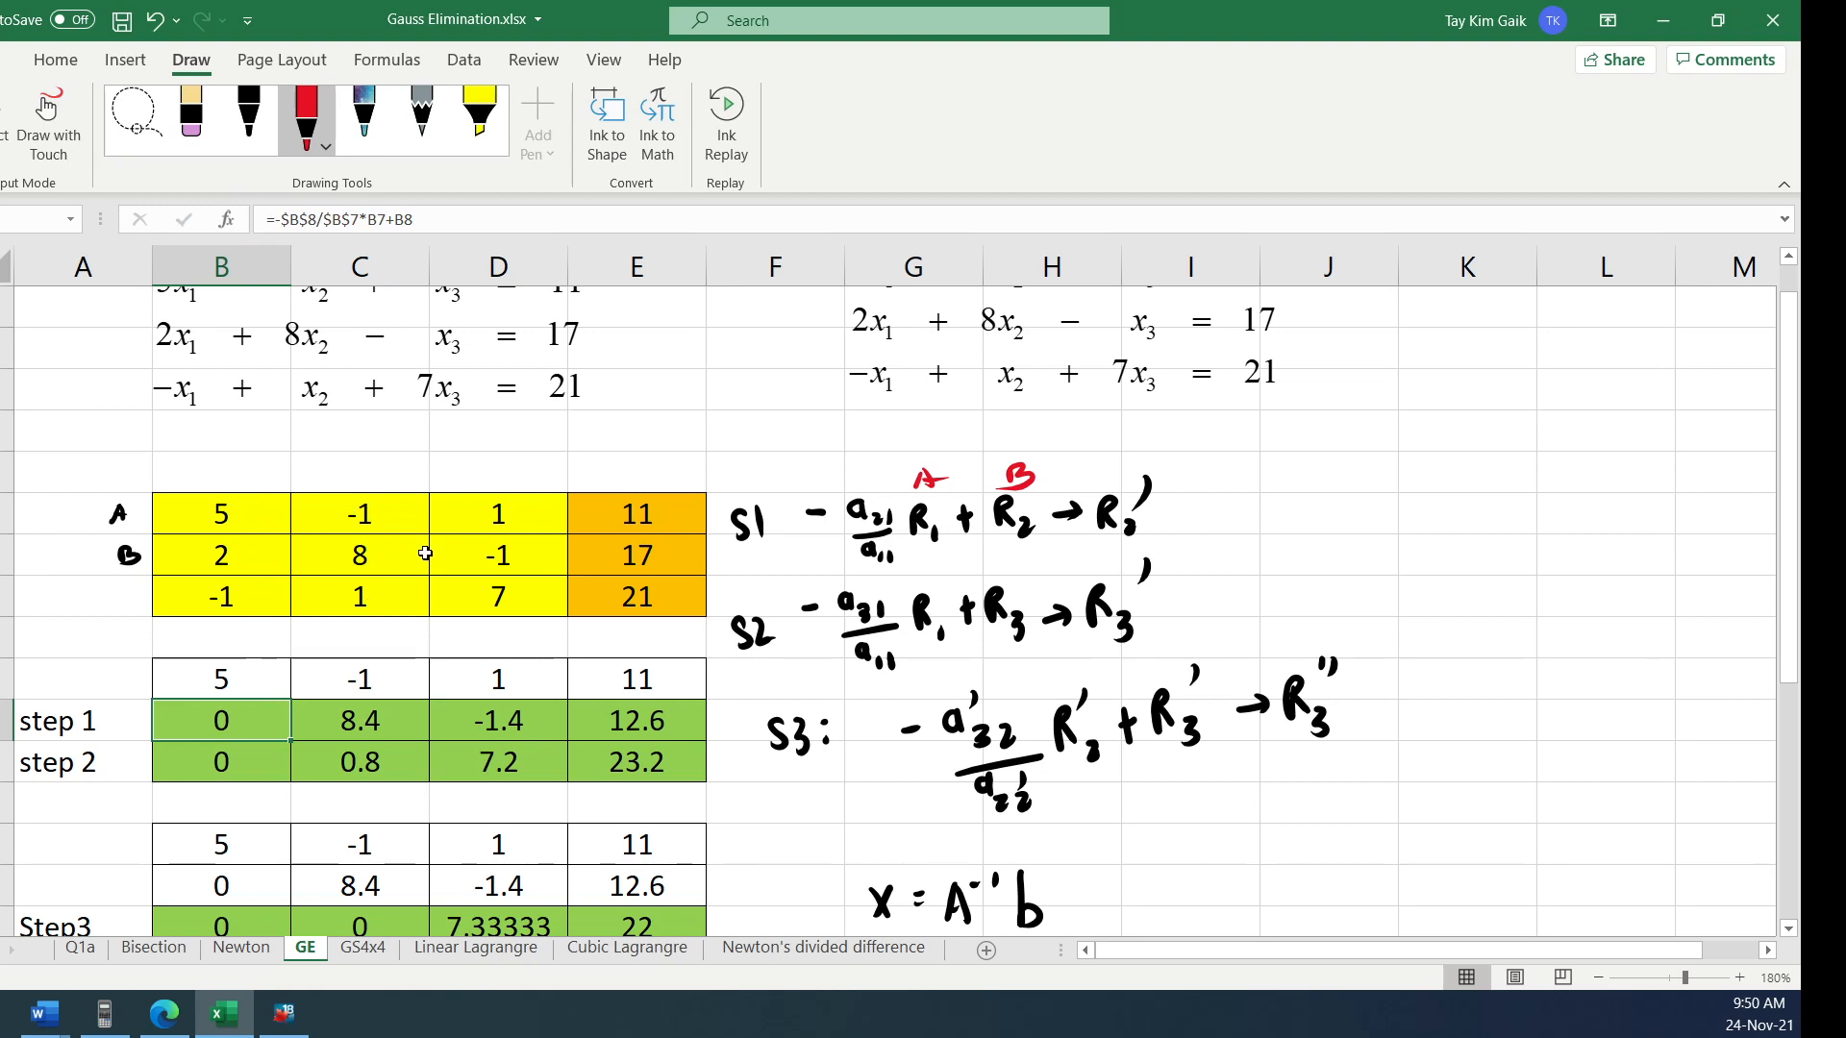
left_click(376, 726)
left_click(231, 766)
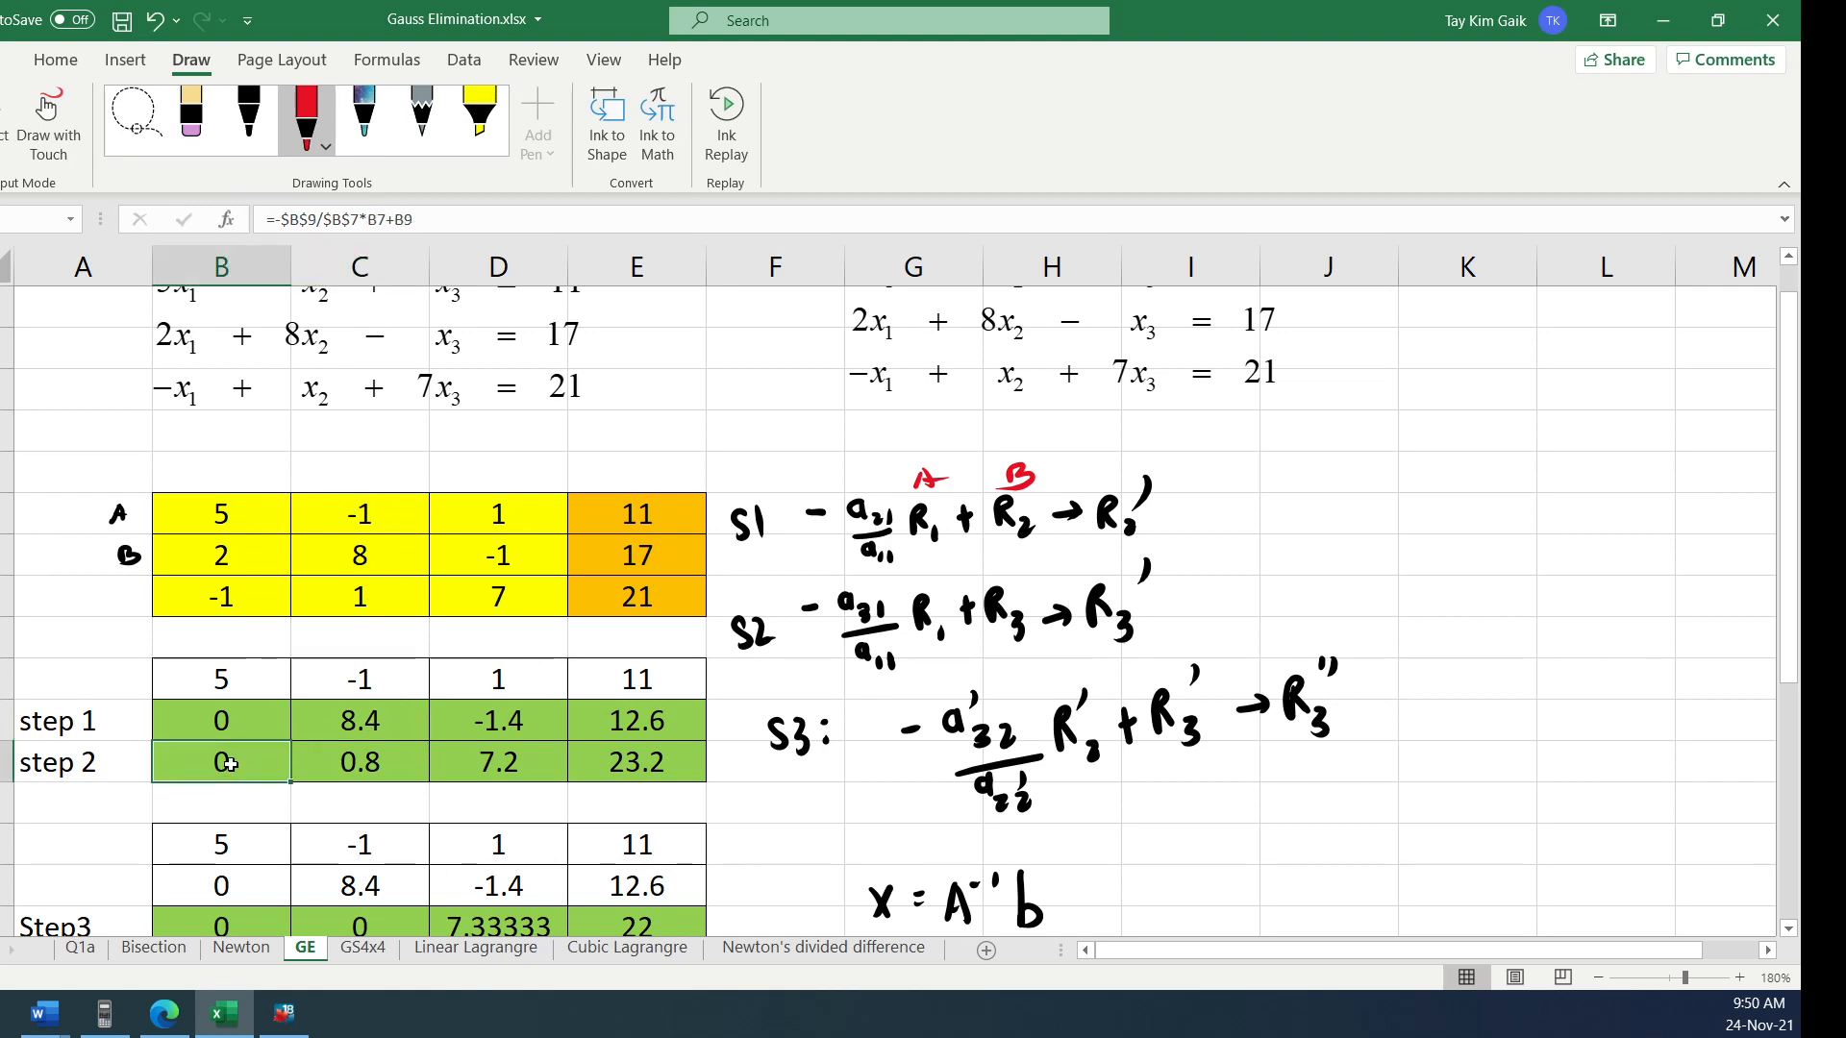
Trace the matrix cells referenced by the step 2 formula in B13, leaving the formula as it is
left_click(329, 221)
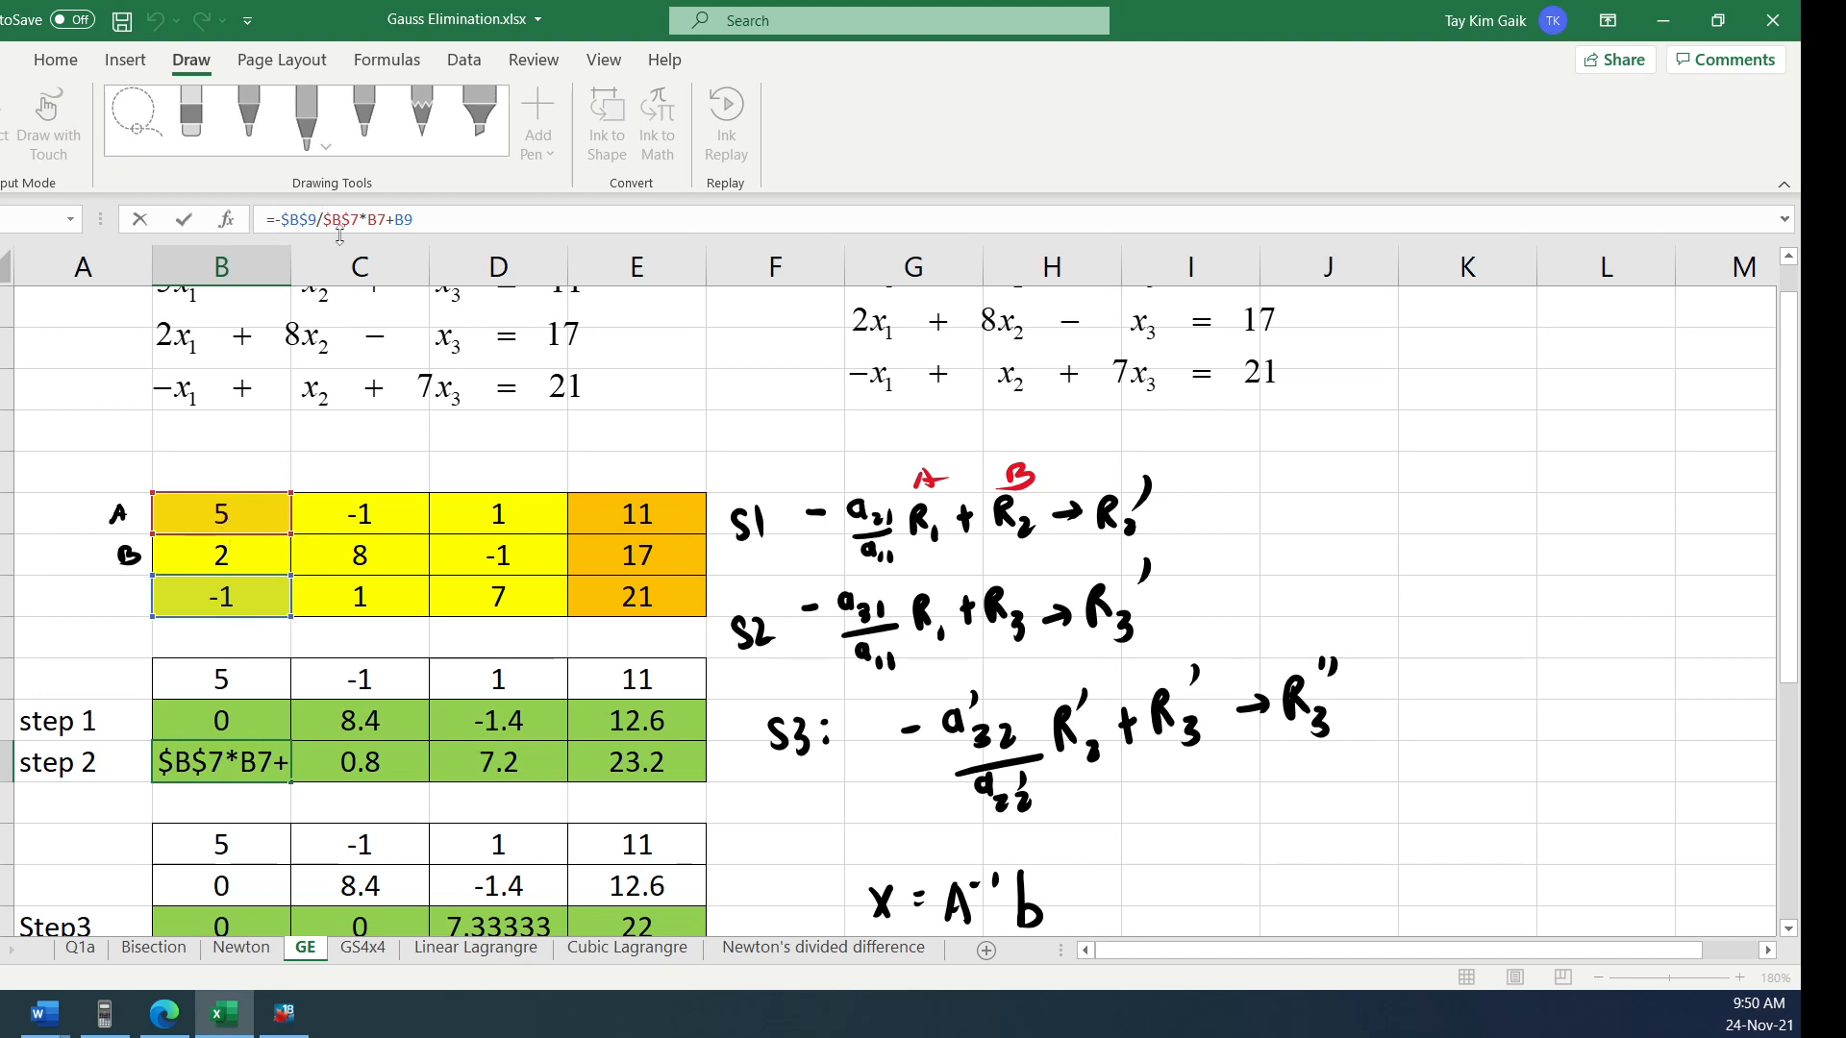
left_click(251, 778)
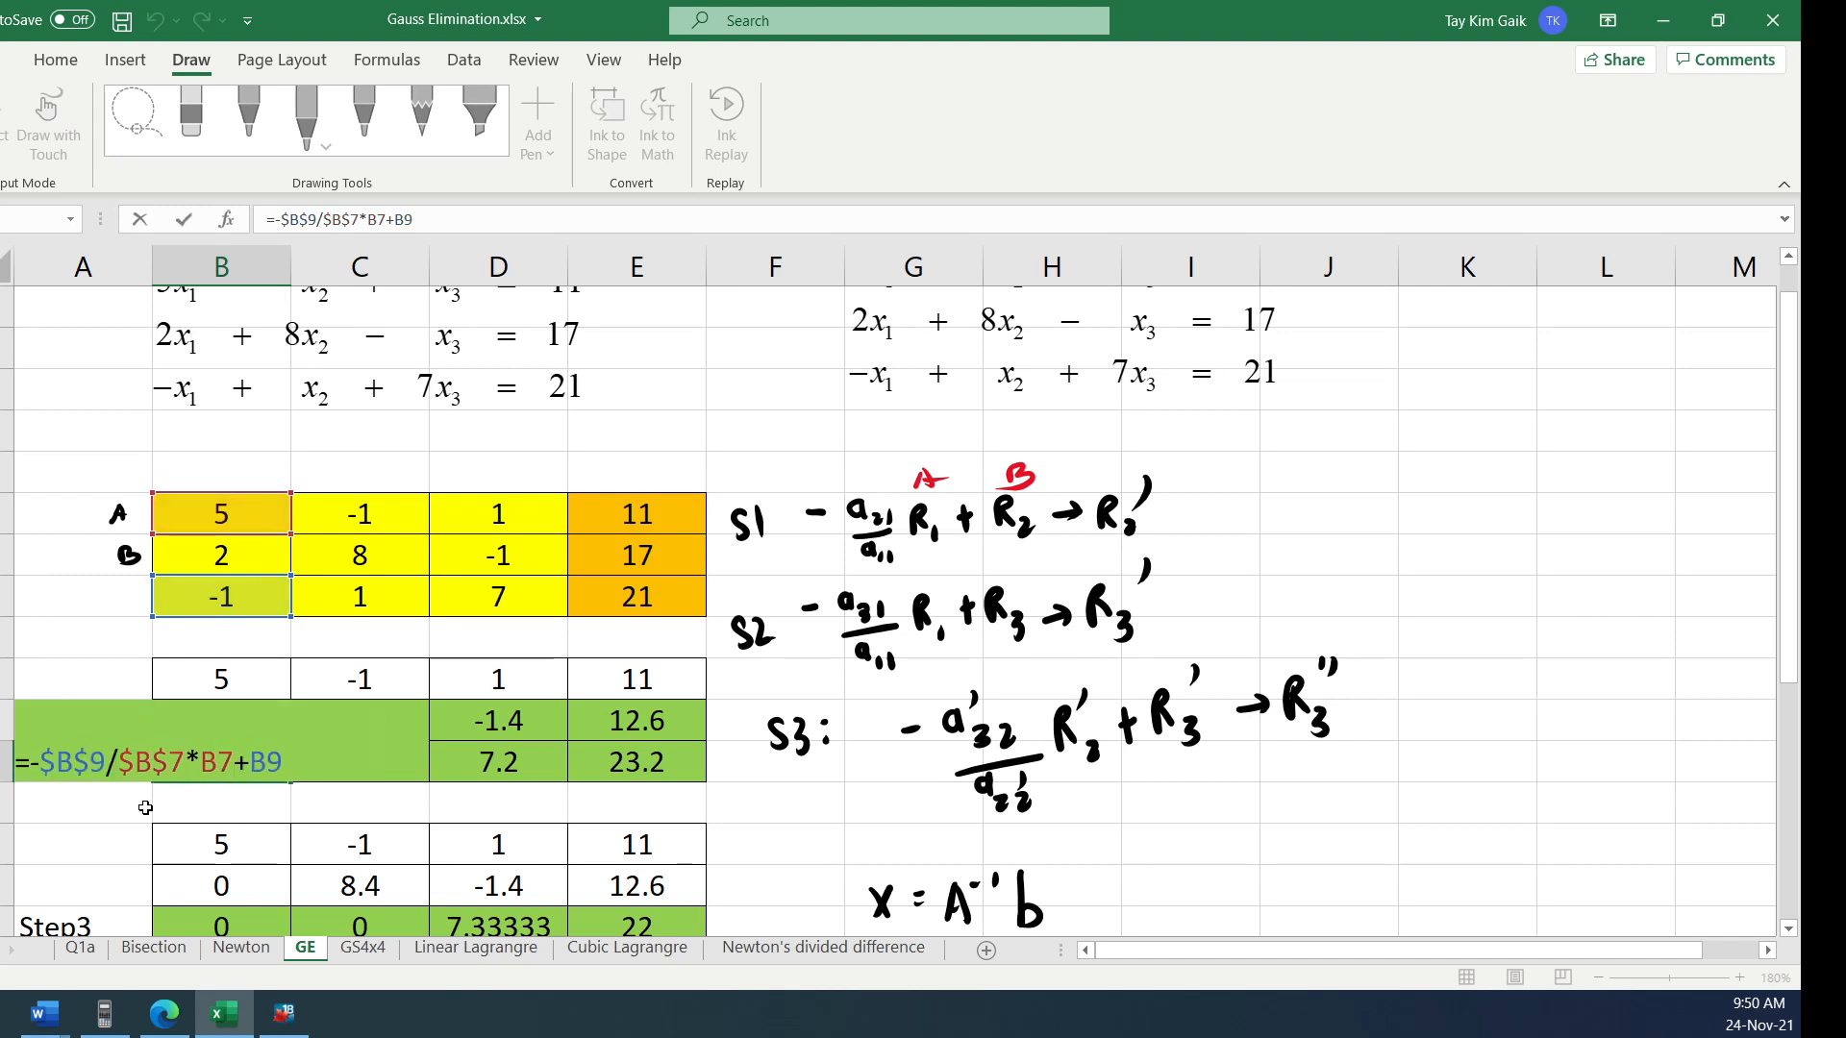
left_click(184, 219)
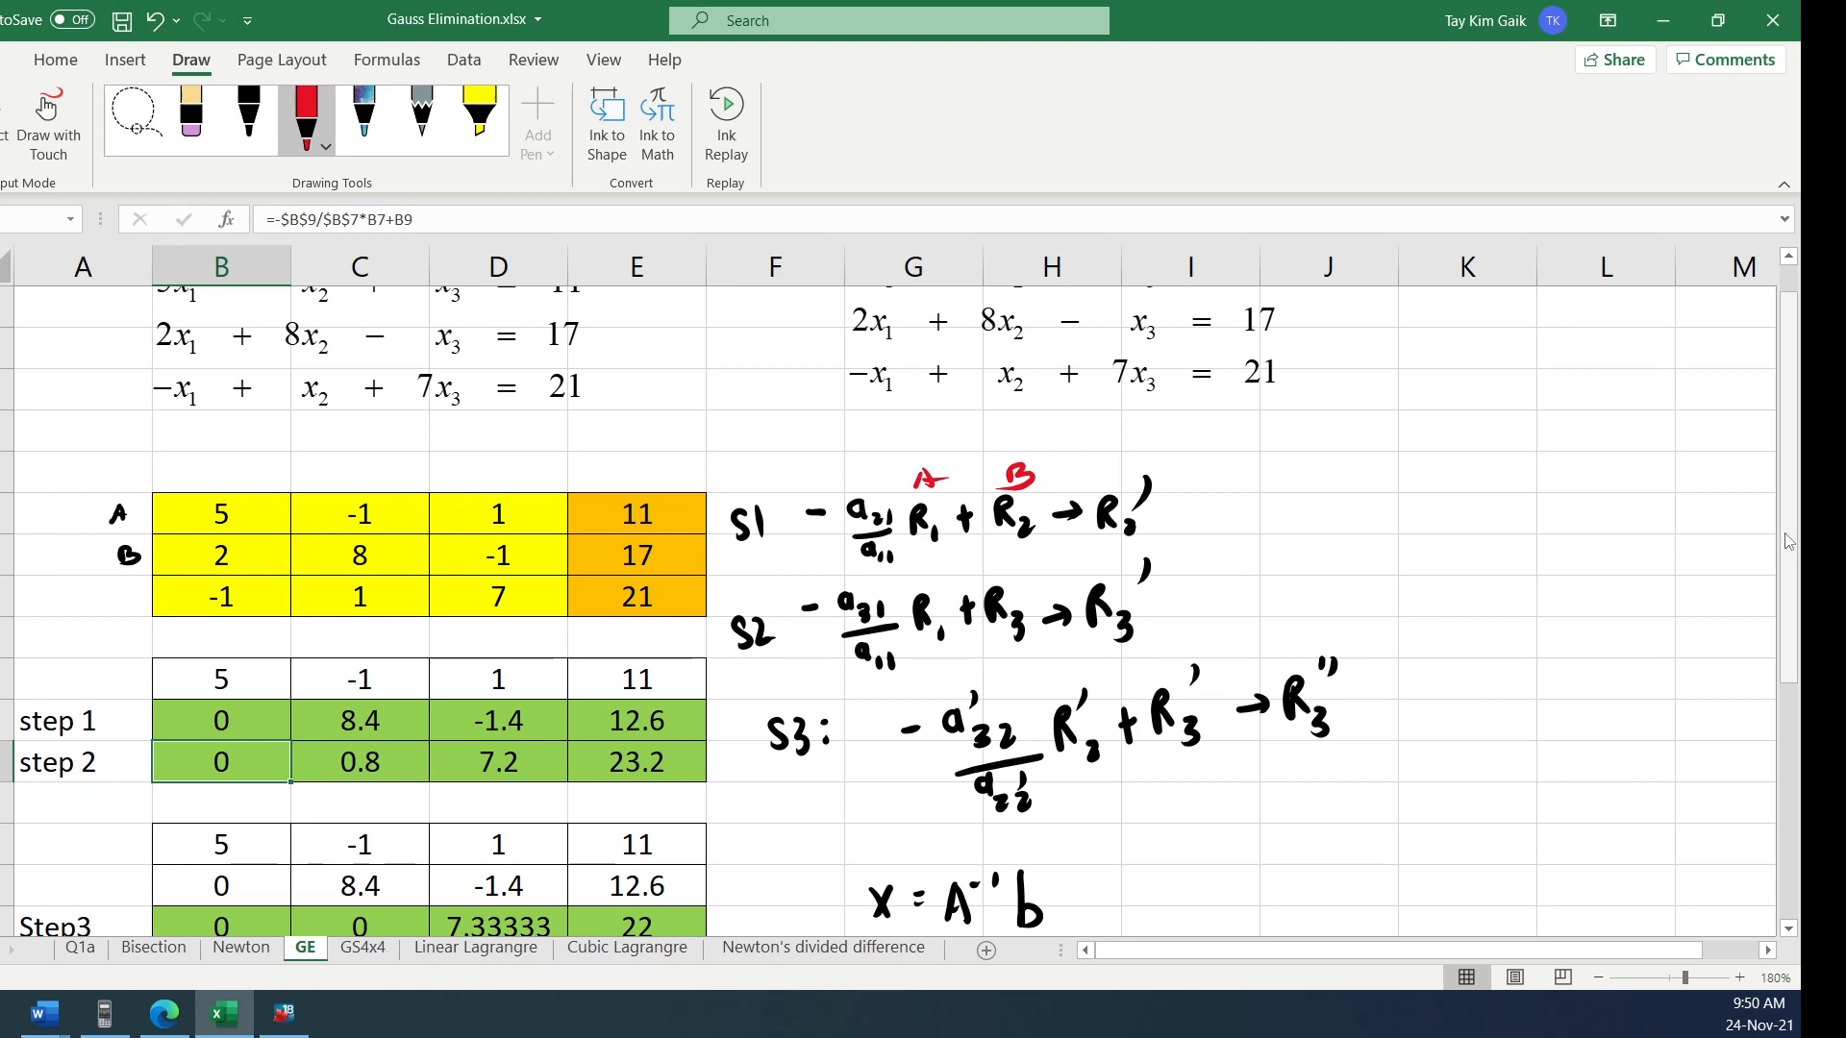
Examine the step 3 formulas in D17 and C17, tracing the step 1 and step 2 cells that C17 references
left_click_drag(1789, 531, 1789, 615)
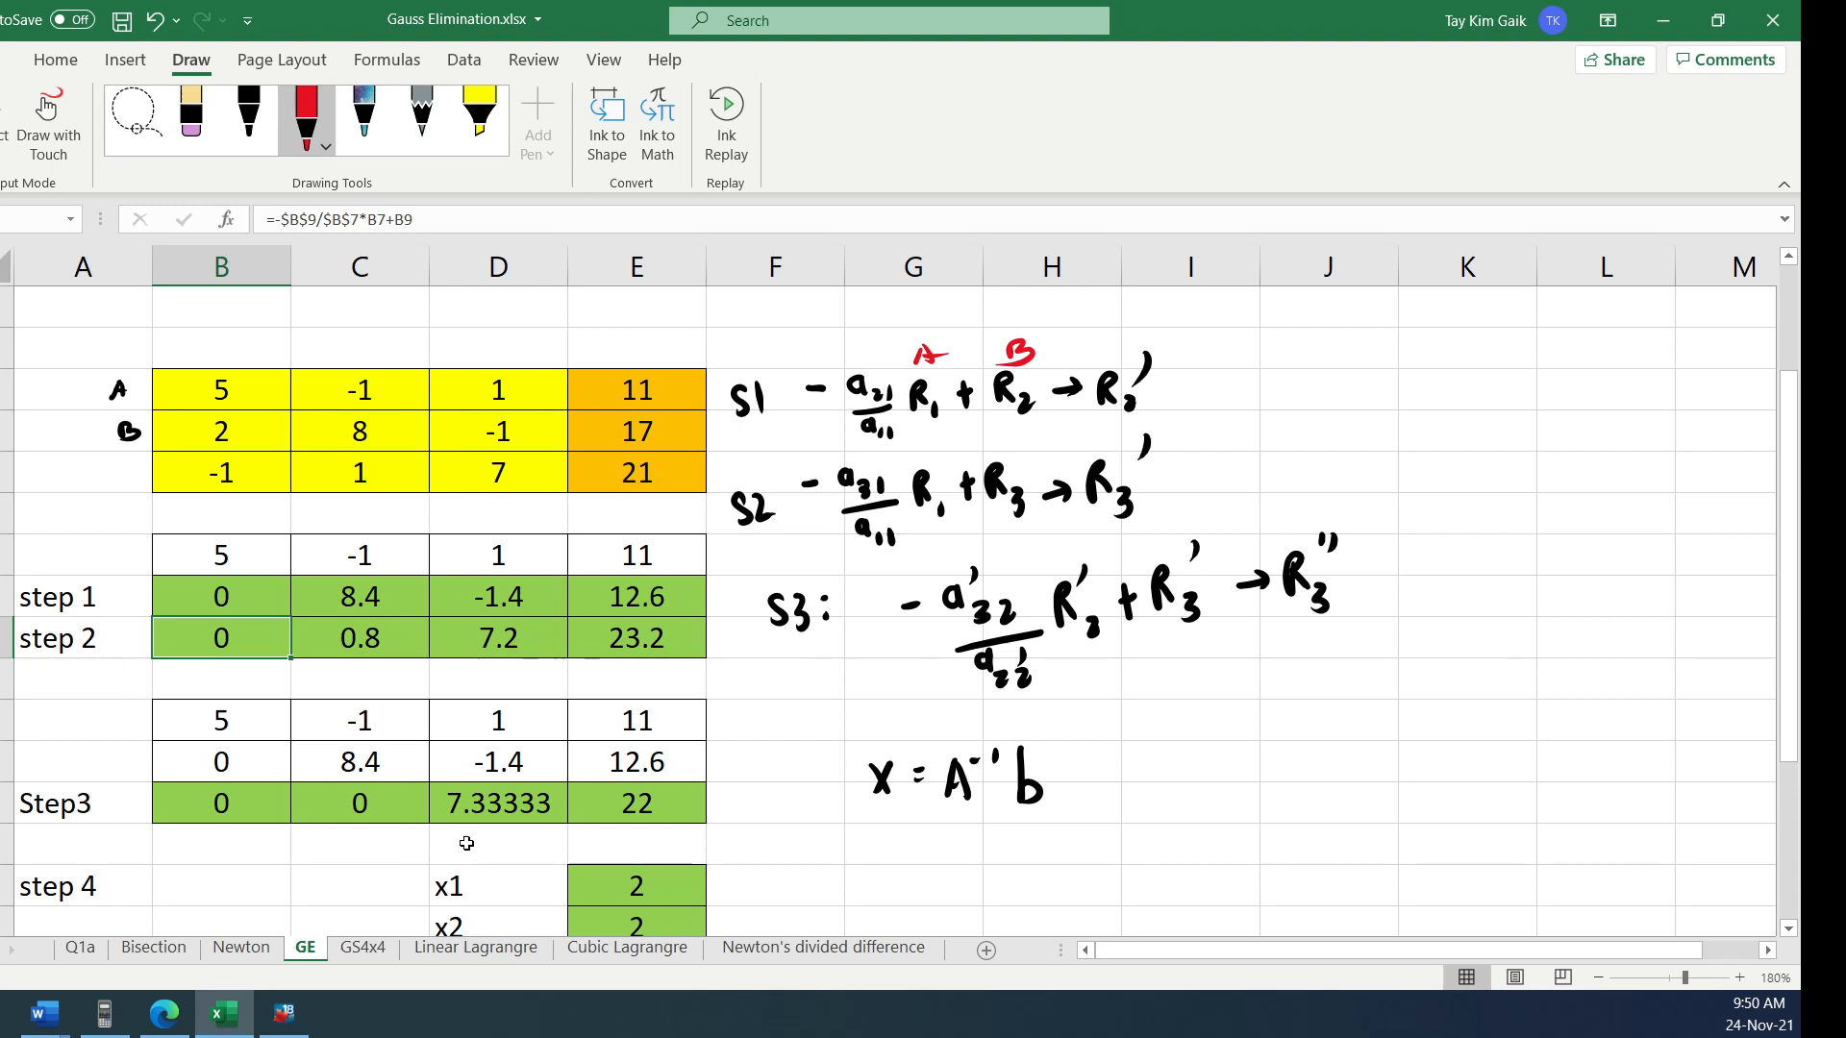
left_click(473, 805)
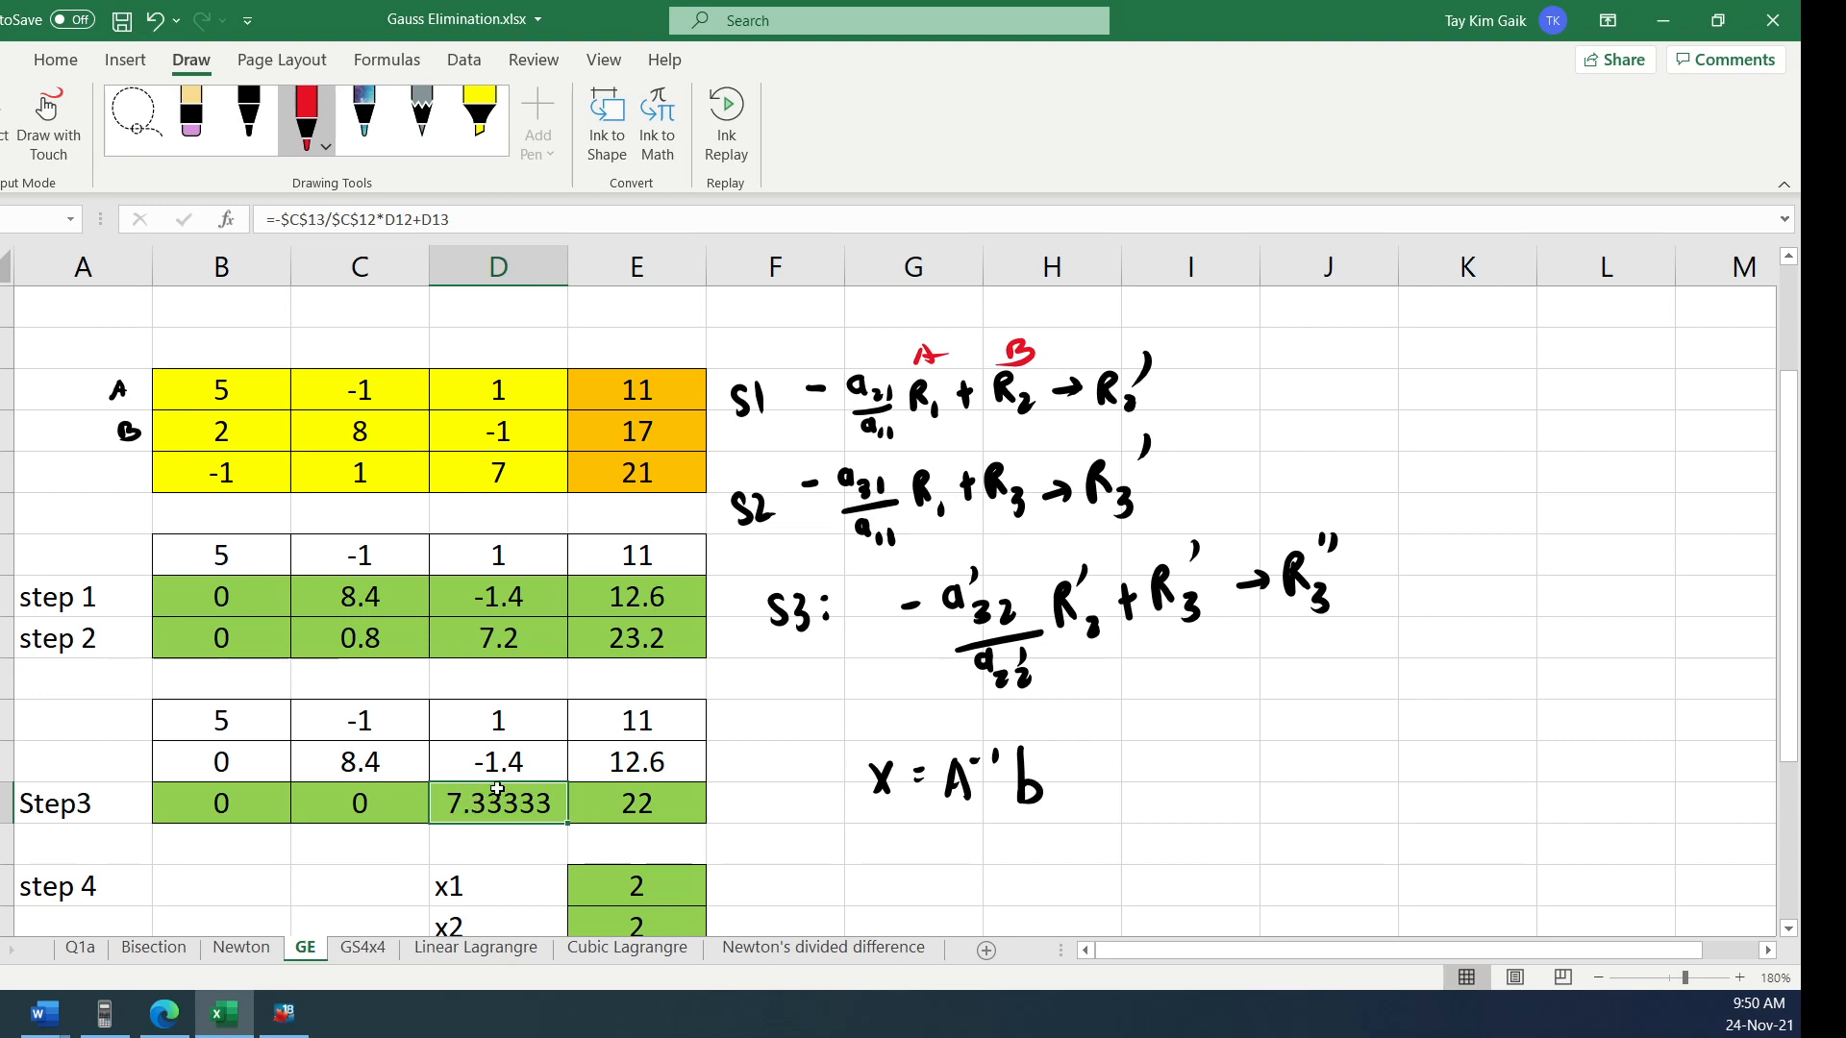
left_click(368, 798)
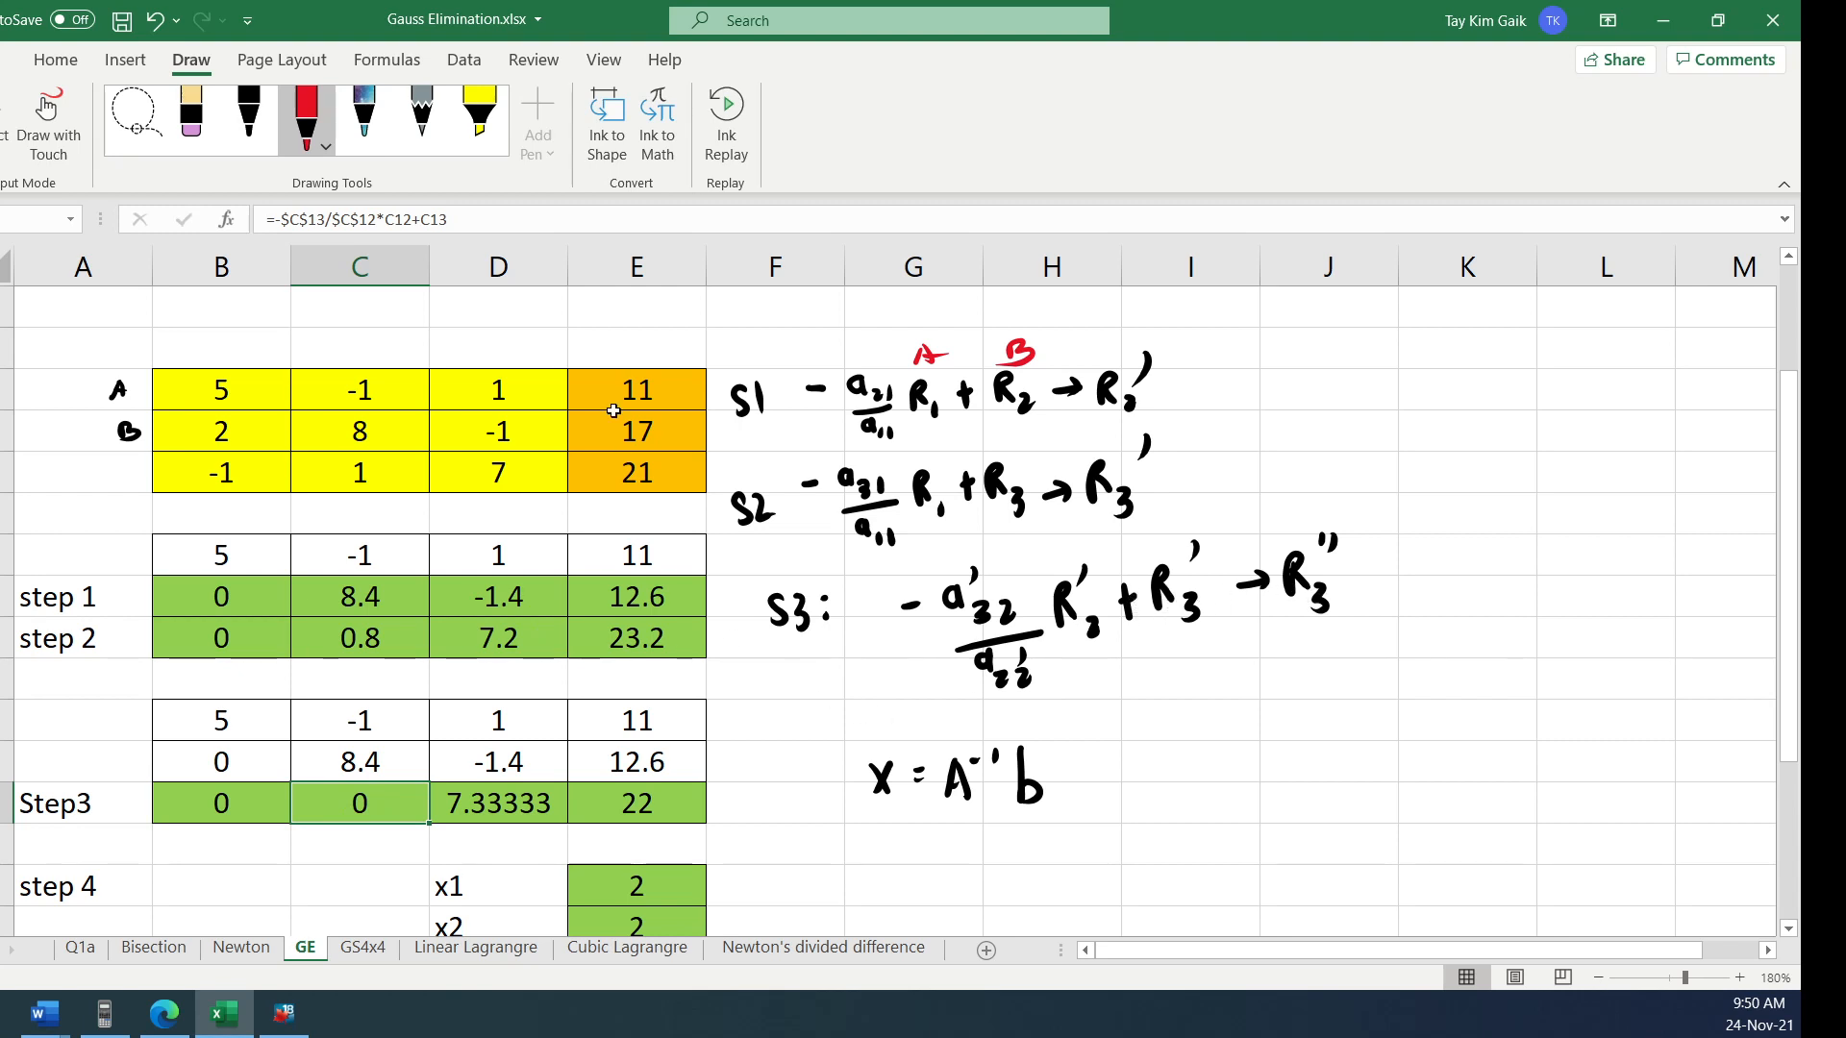
left_click(366, 227)
left_click(333, 812)
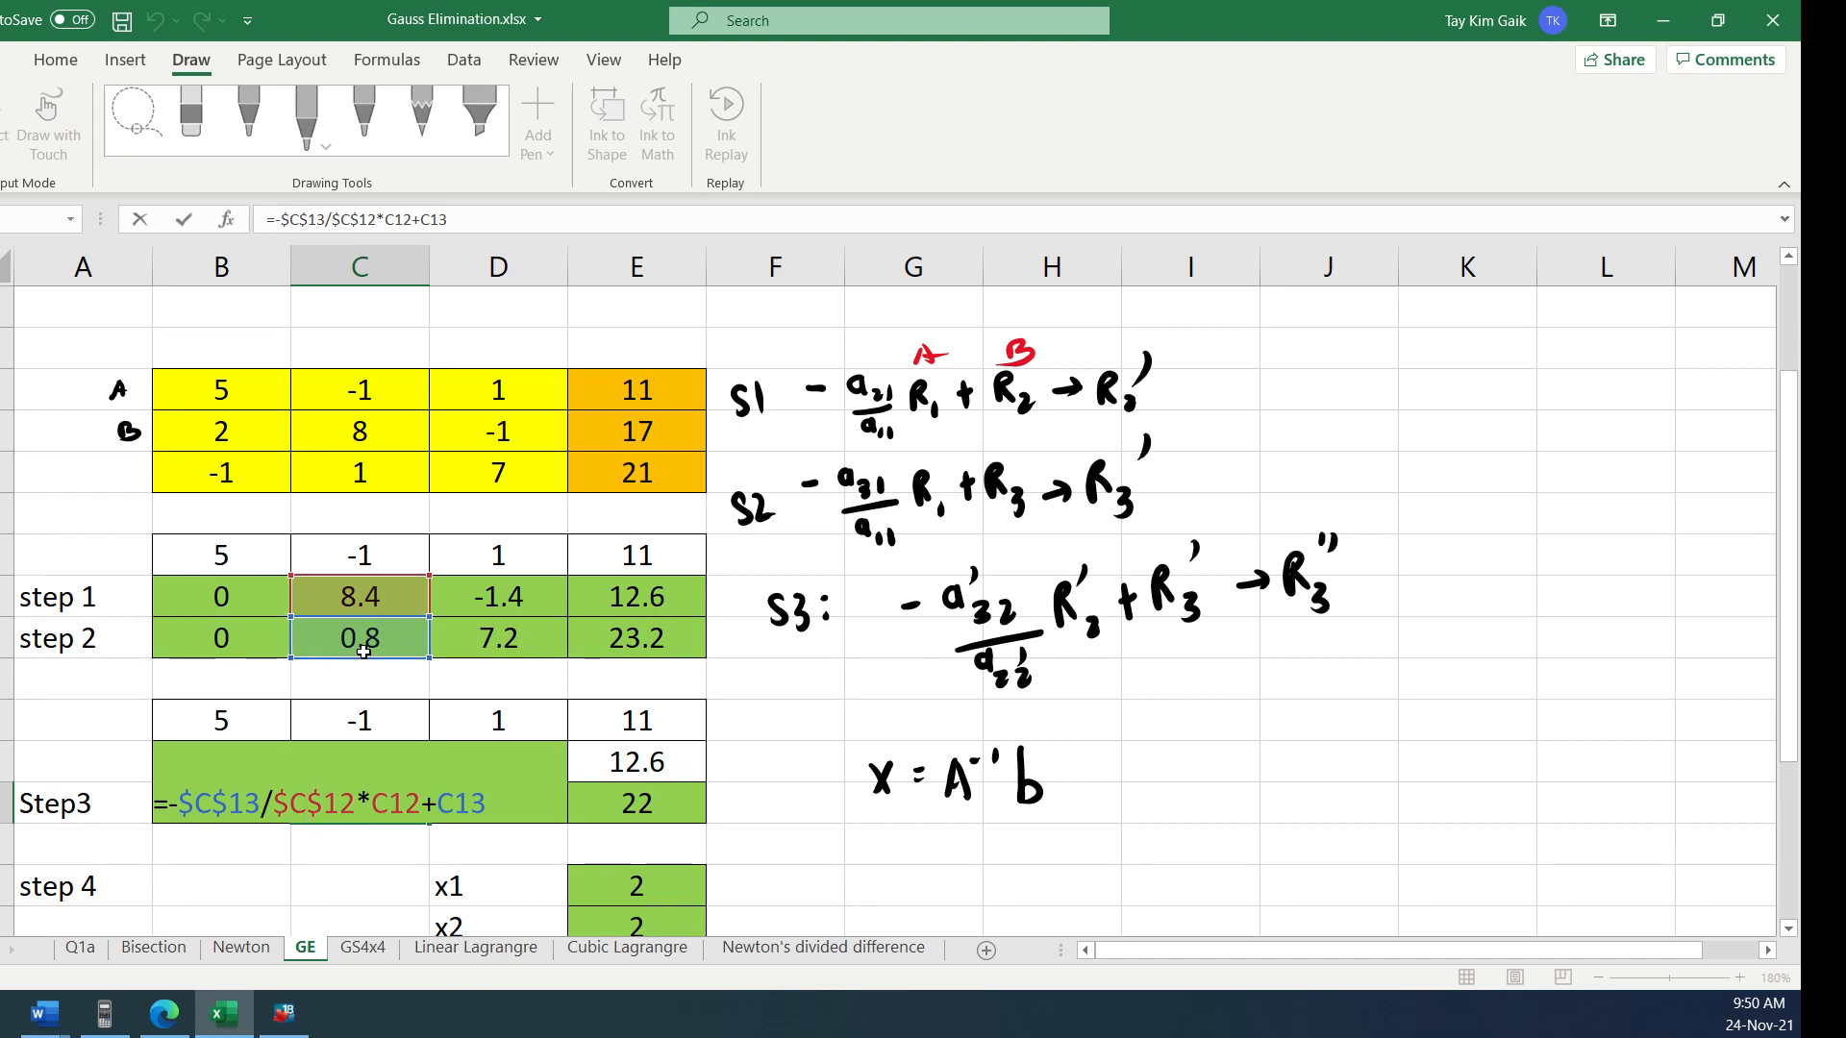
key("ctrl+Return")
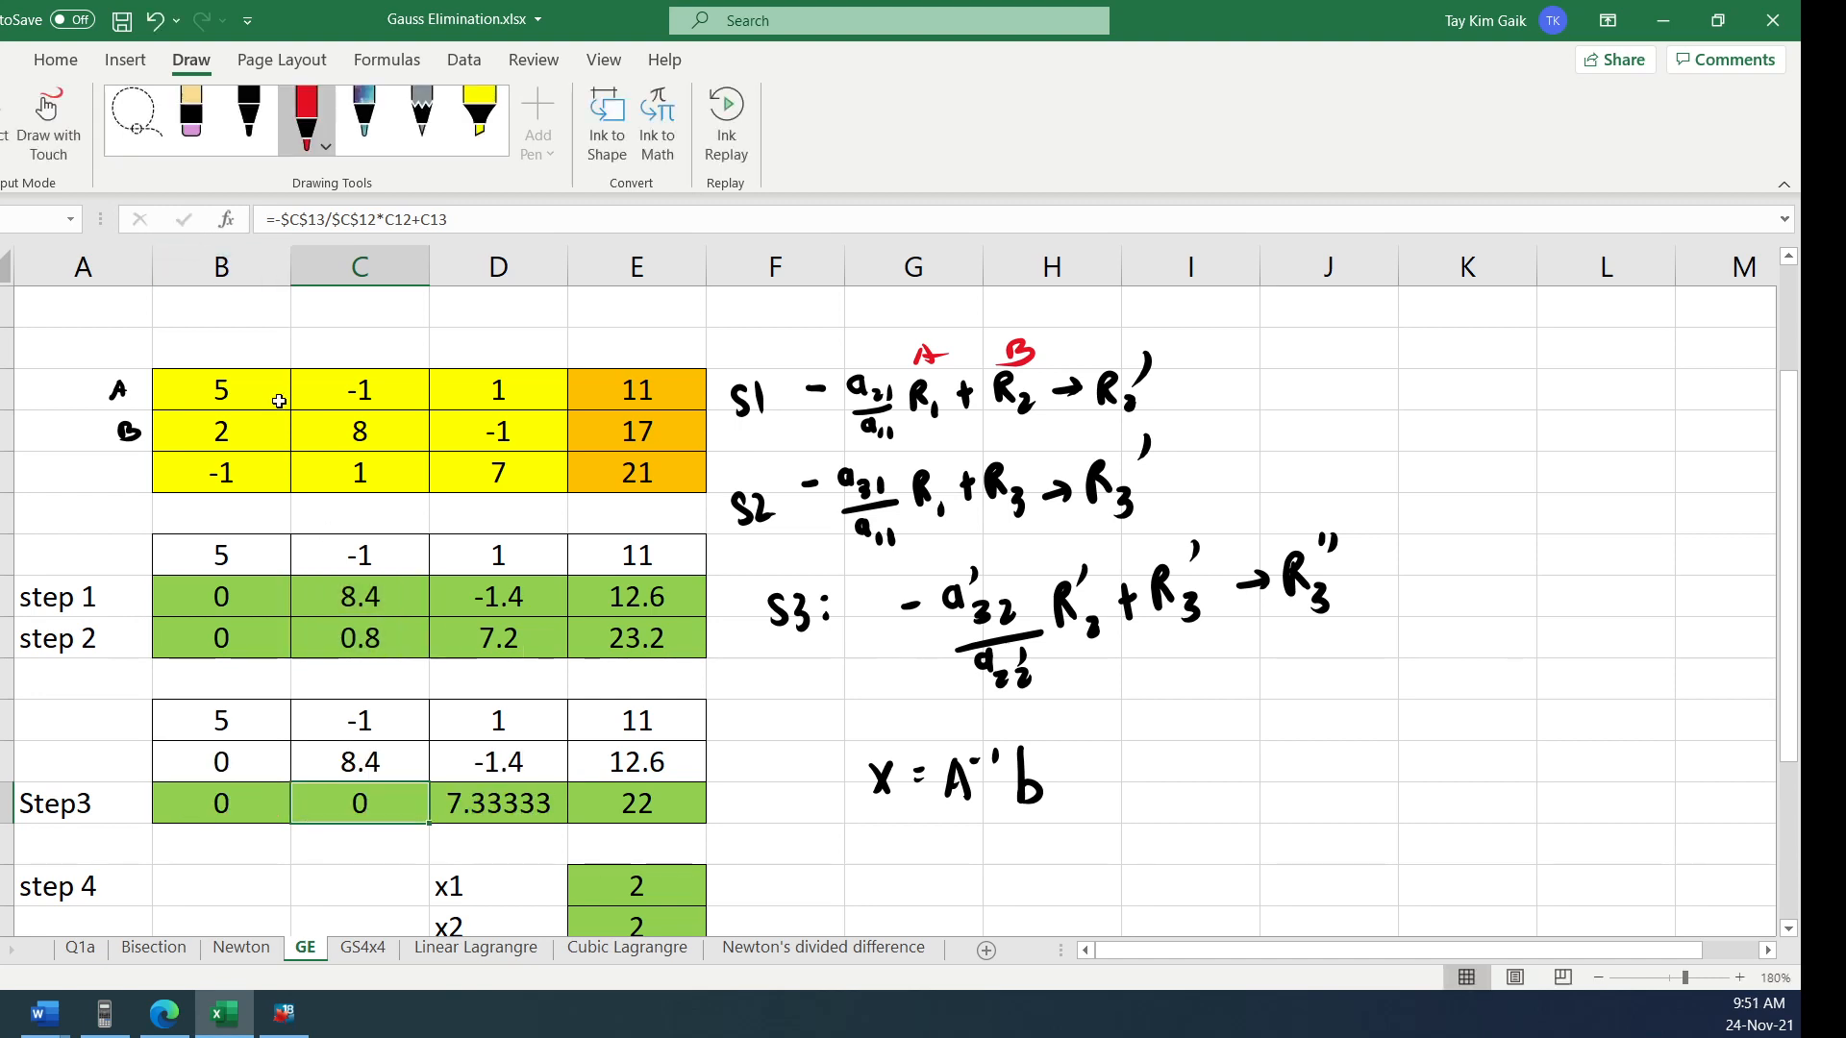
Examine the step 4 formula for x3 in E21, tracing the step 3 cells it divides
scroll(1721, 673, "down", 2)
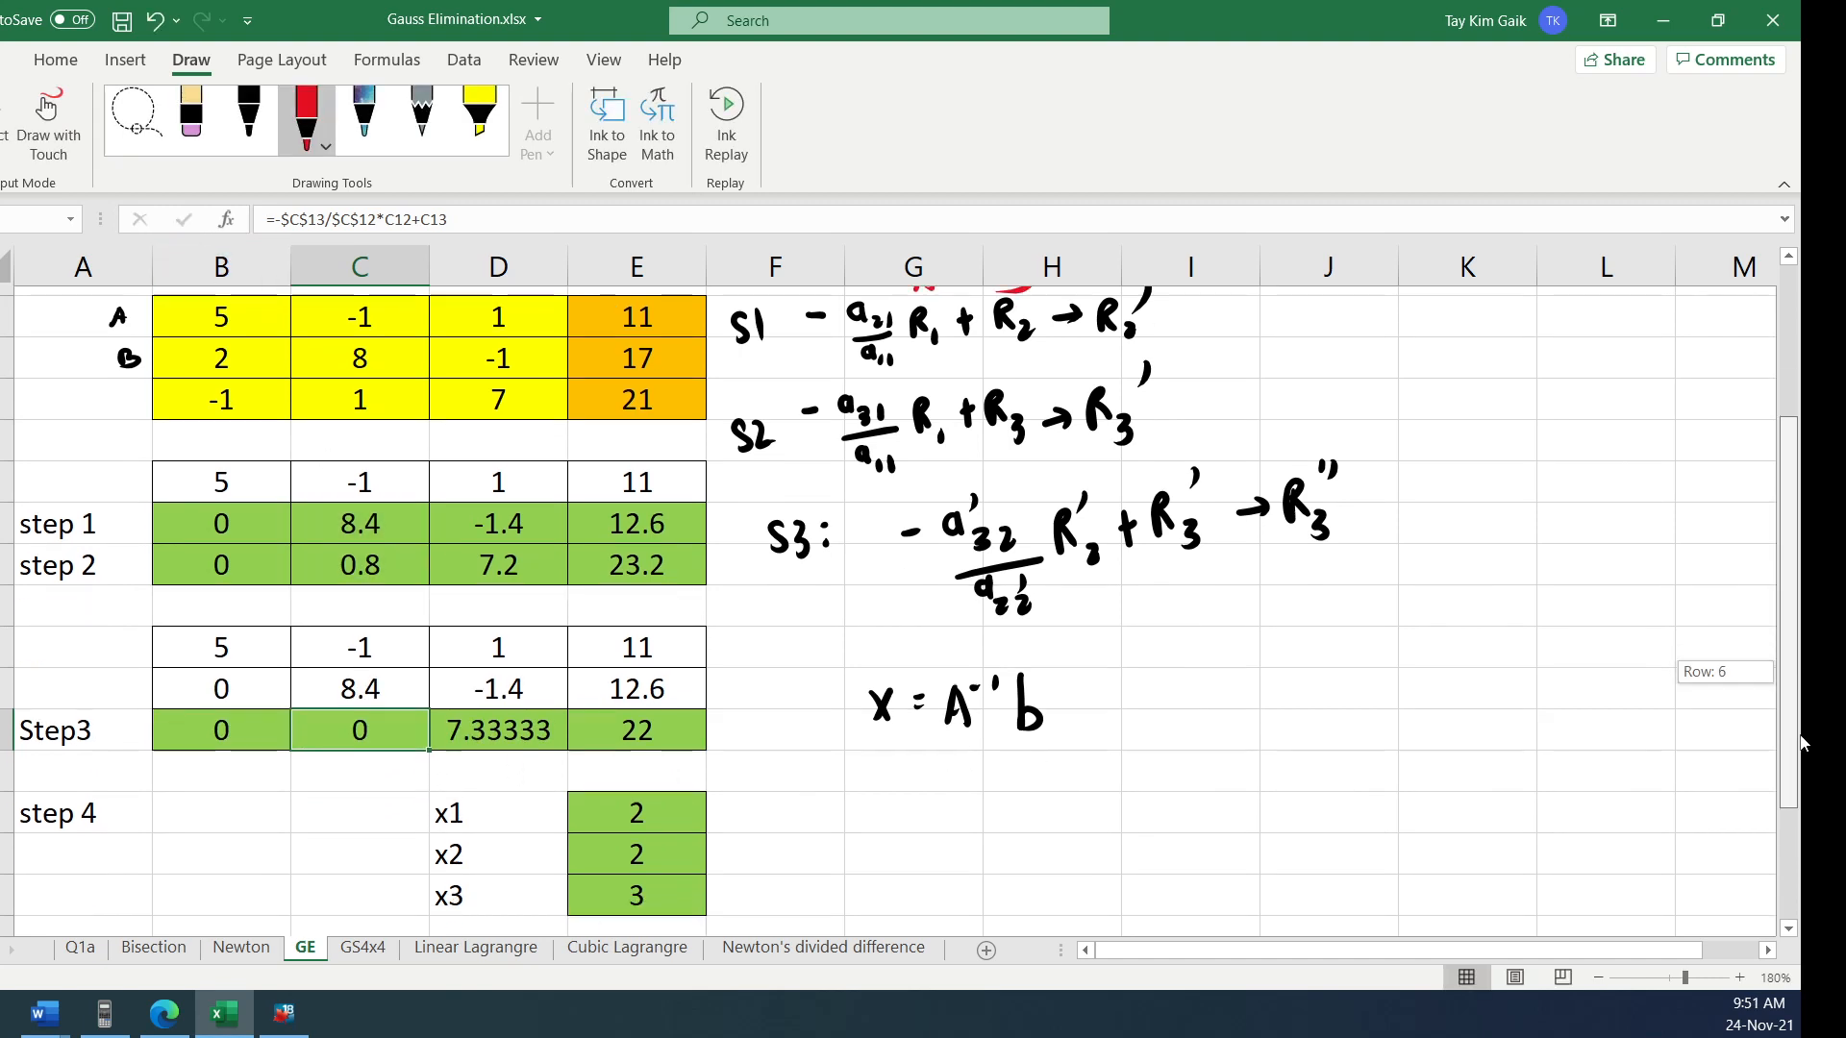
left_click(652, 802)
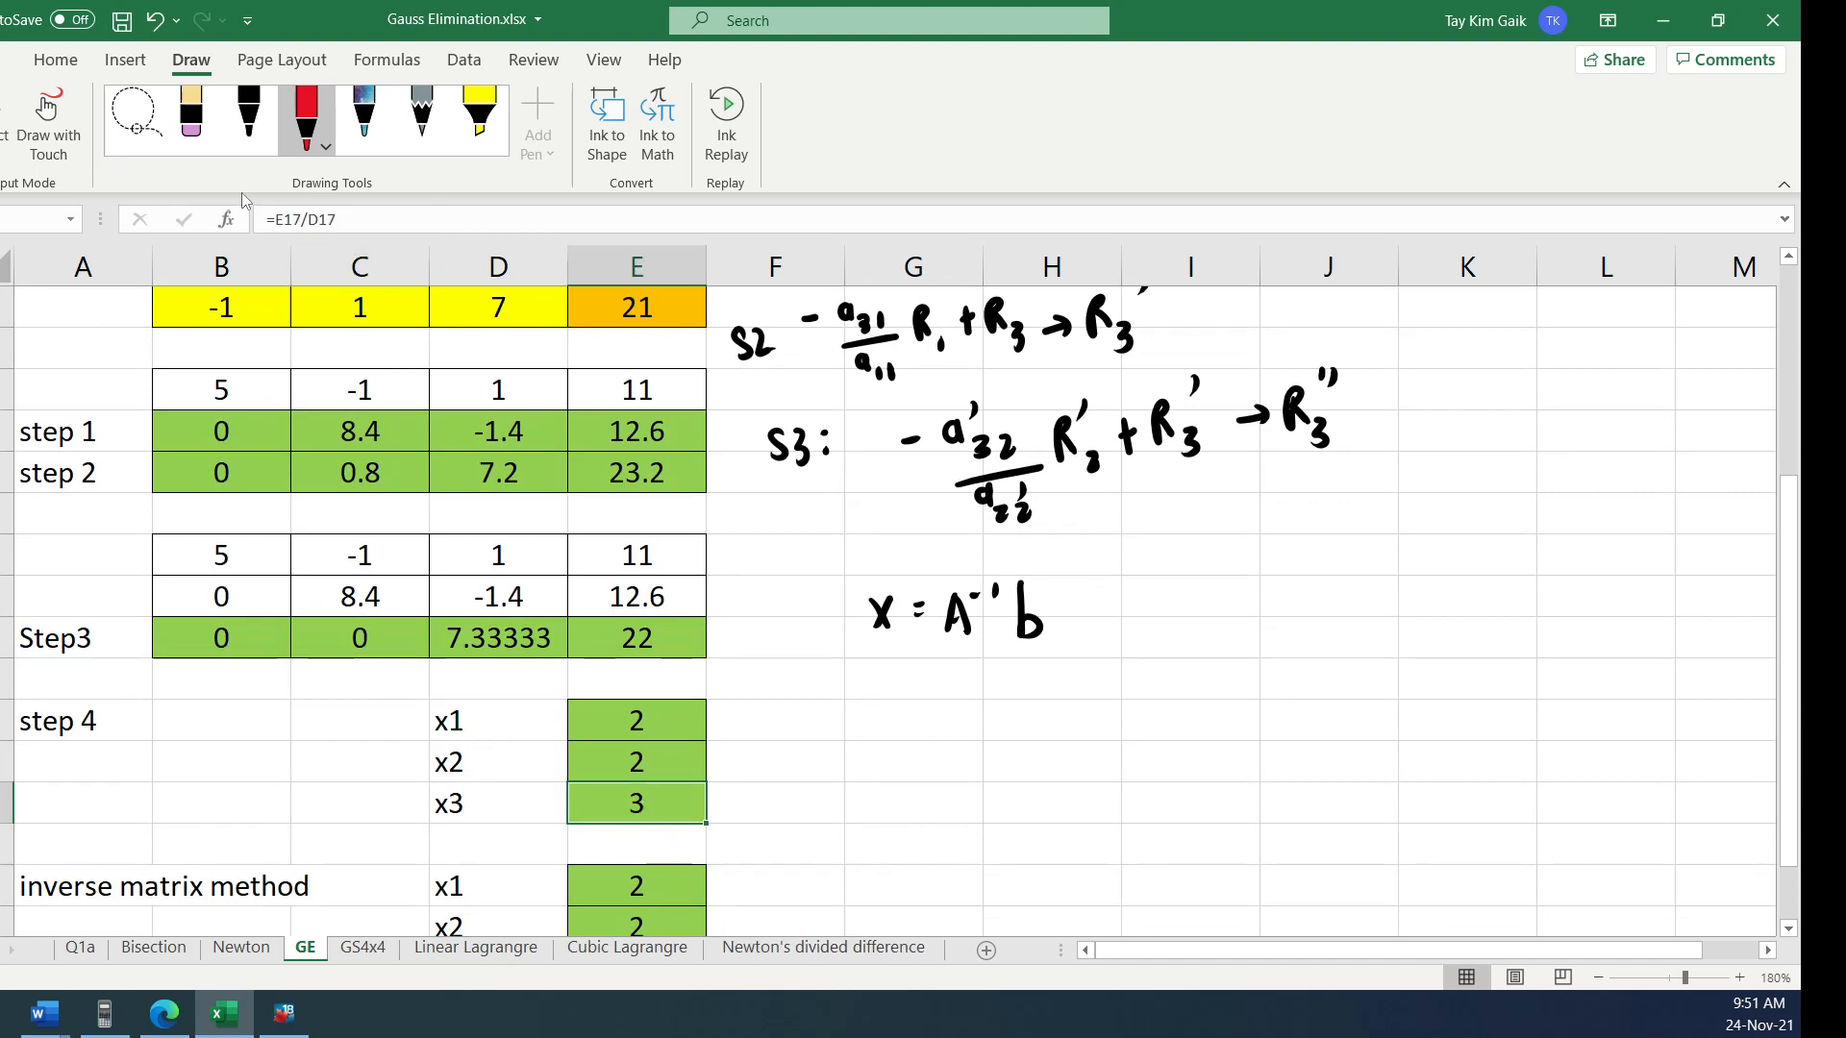
left_click(306, 221)
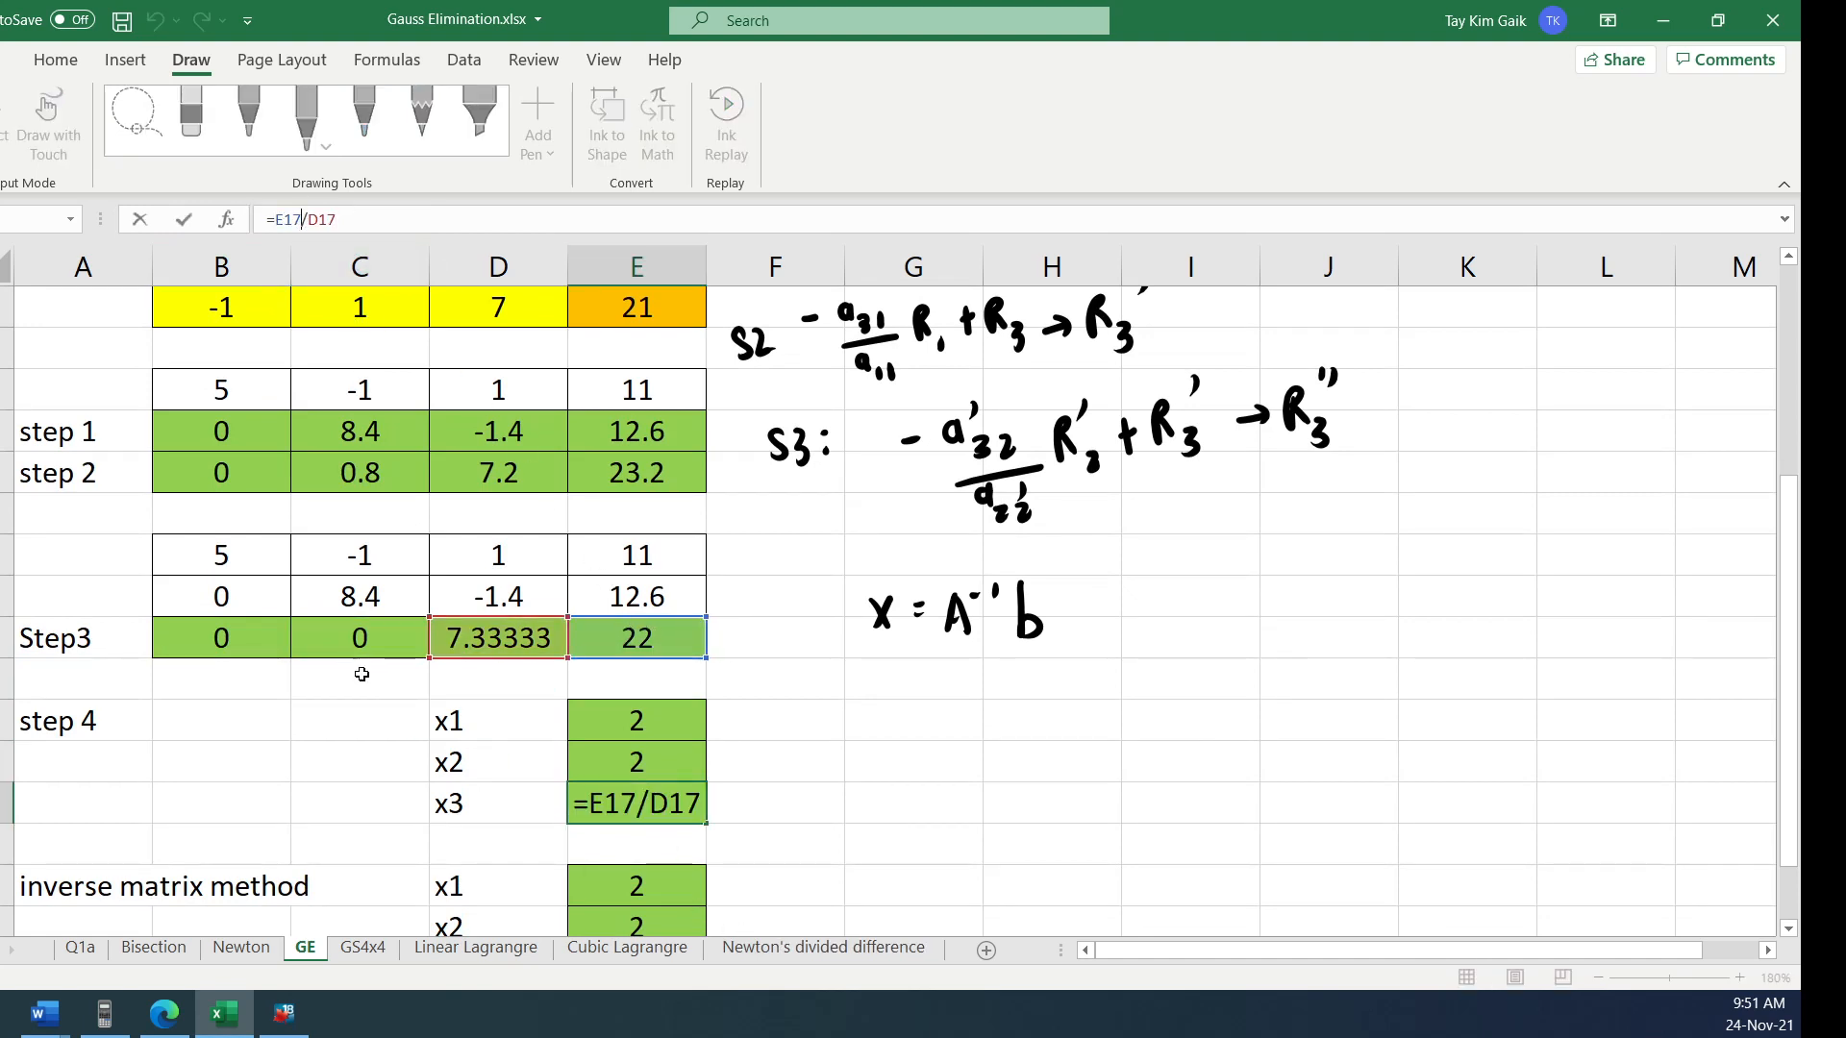
left_click(181, 223)
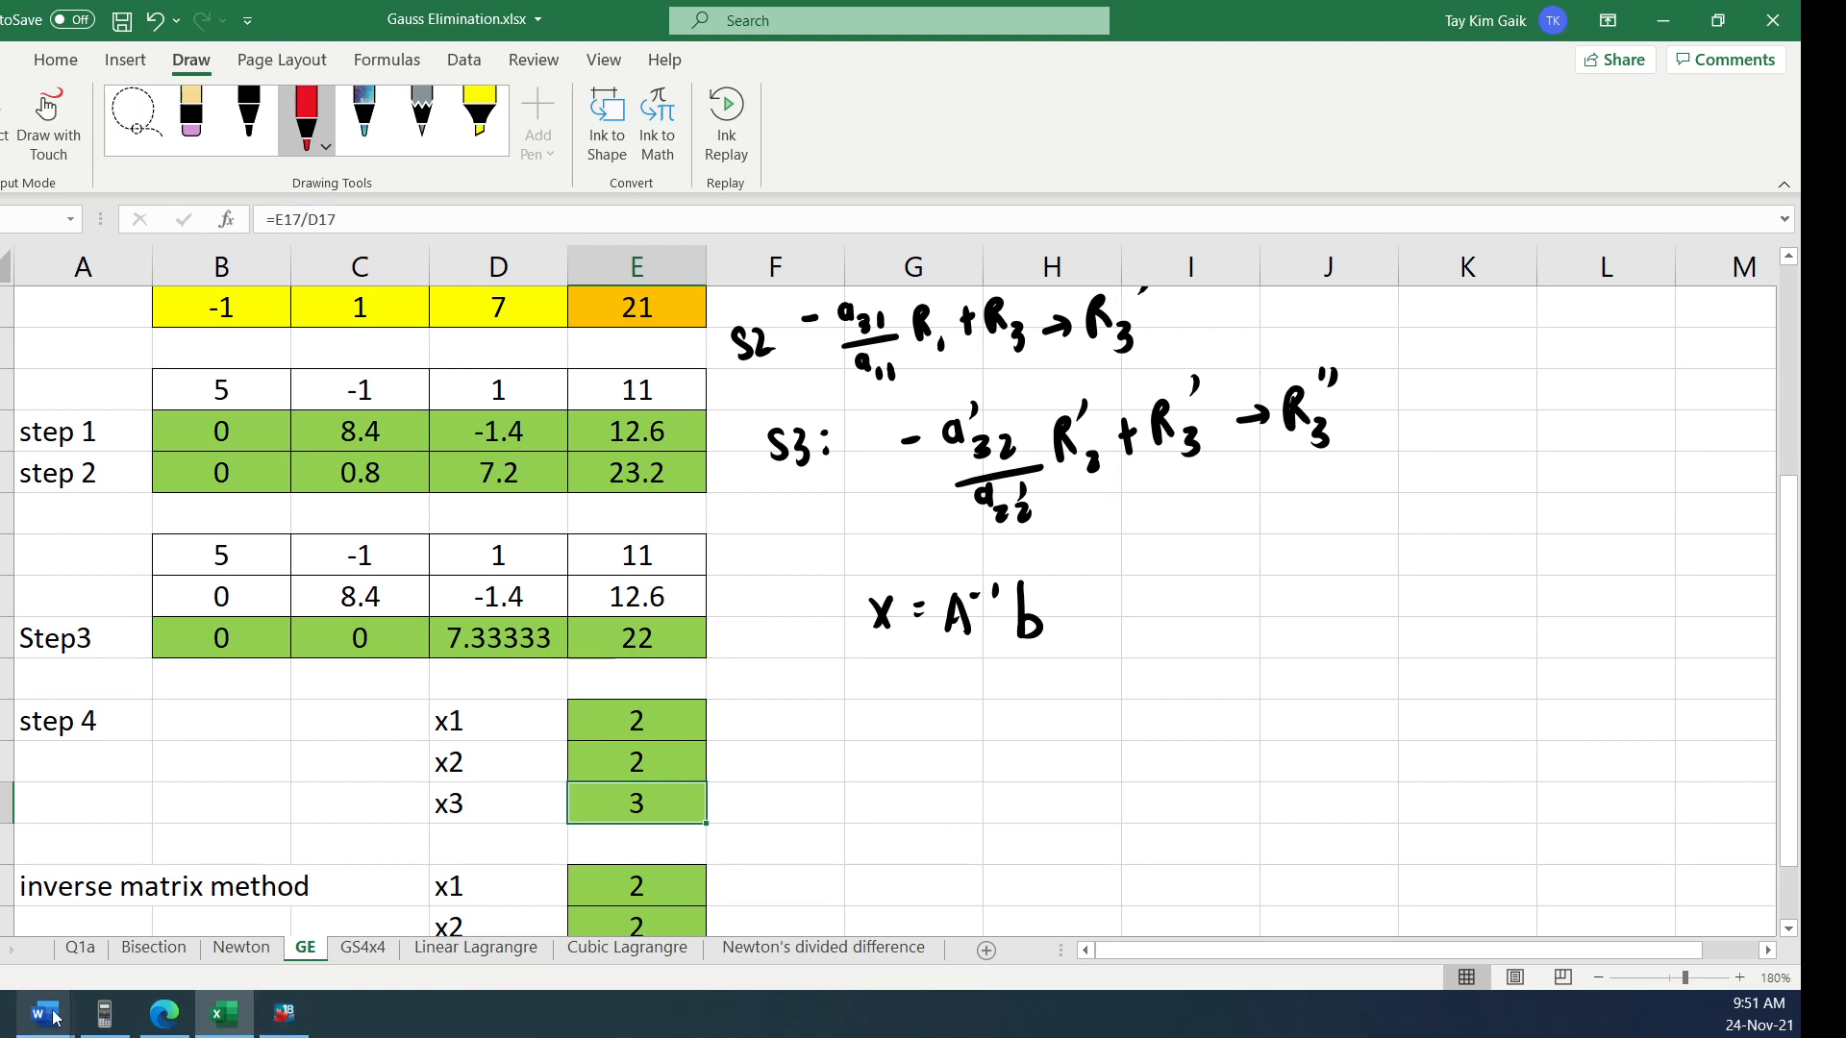
Switch to the Word document Revision Test.docx to view the linear-system questions
mouse_move(43, 1013)
left_click(122, 951)
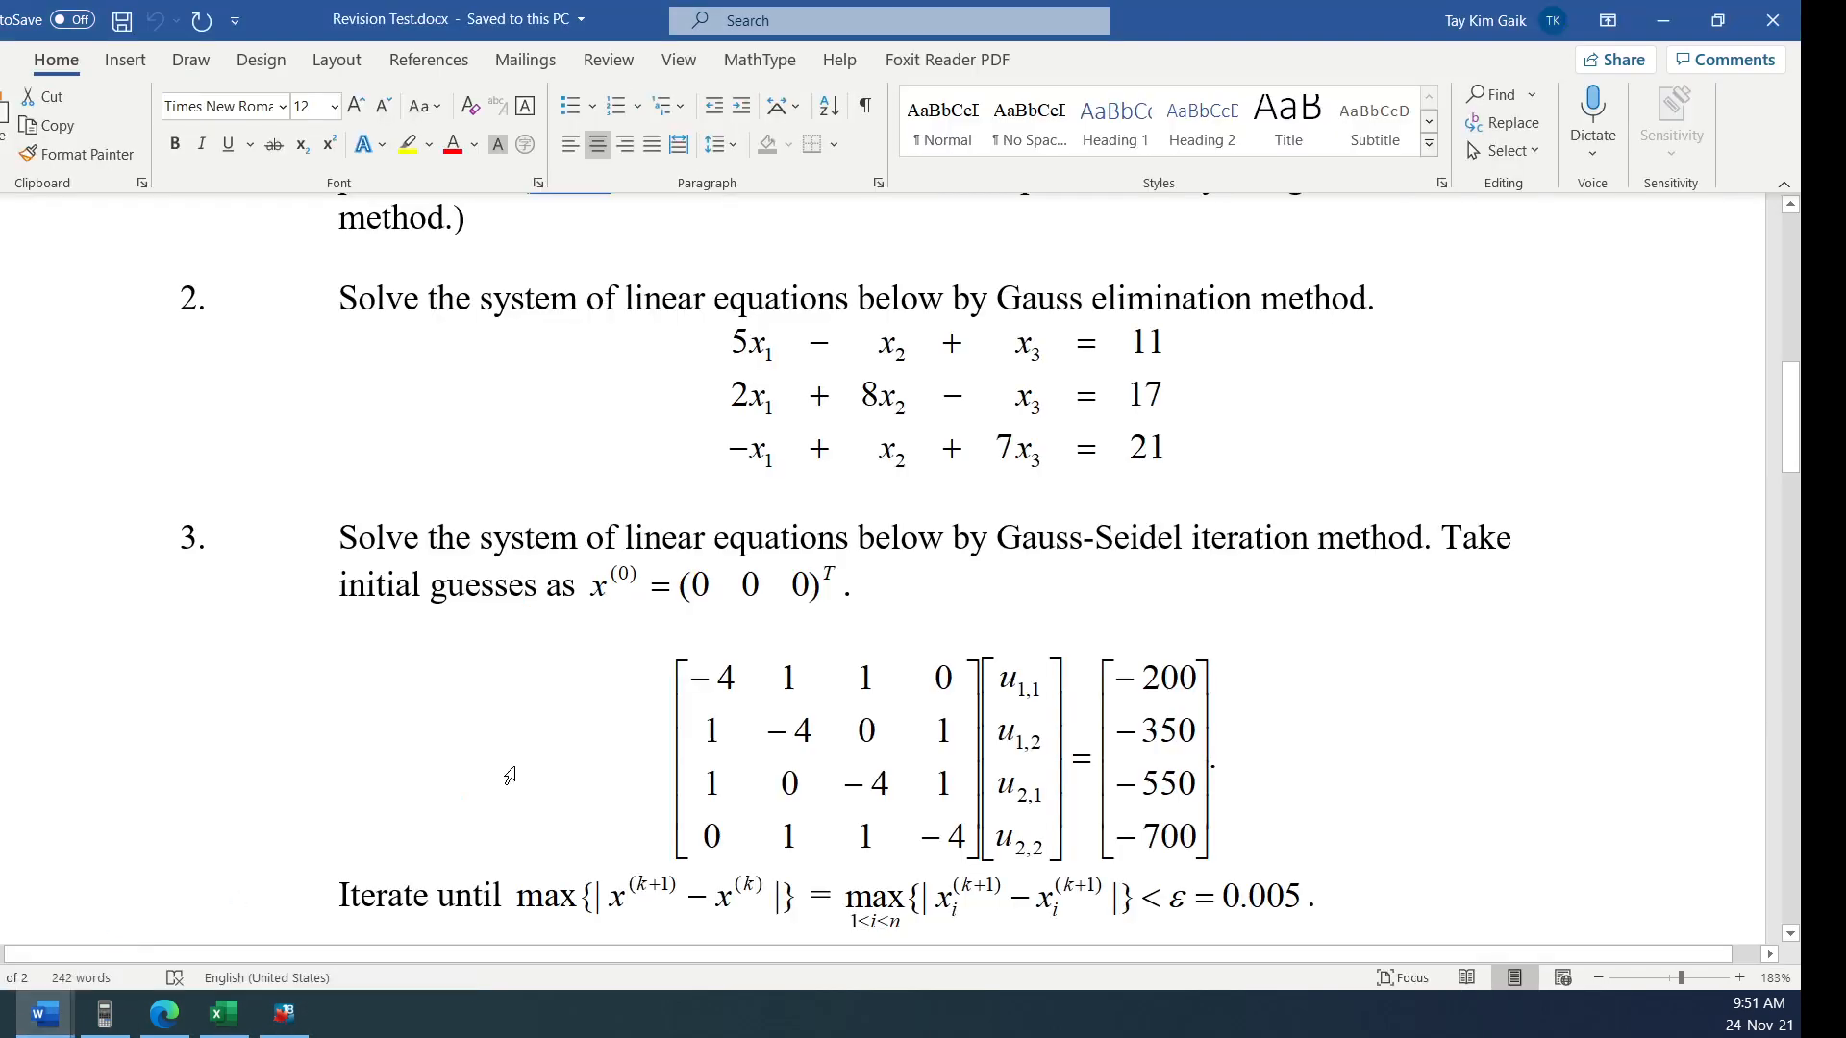